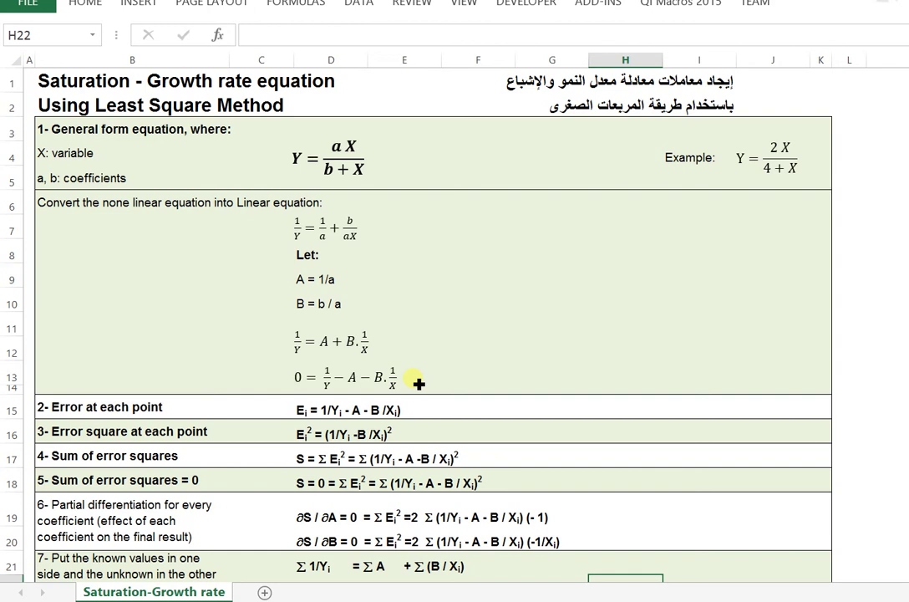
Scroll down to the Construct the matrix section, coefficient formulas, notes and Example table.
{"action": "left_click", "coordinate": [469, 383]}
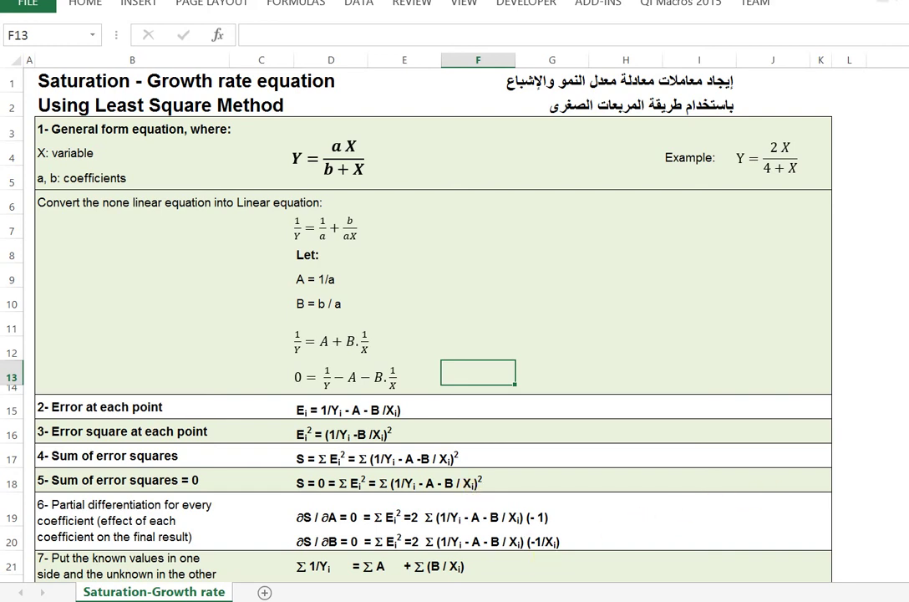
{"action": "scroll", "coordinate": [434, 335], "scroll_direction": "down", "scroll_amount": 1}
{"action": "scroll", "coordinate": [435, 334], "scroll_direction": "down", "scroll_amount": 1}
{"action": "scroll", "coordinate": [434, 334], "scroll_direction": "down", "scroll_amount": 1}
{"action": "scroll", "coordinate": [434, 334], "scroll_direction": "down", "scroll_amount": 2}
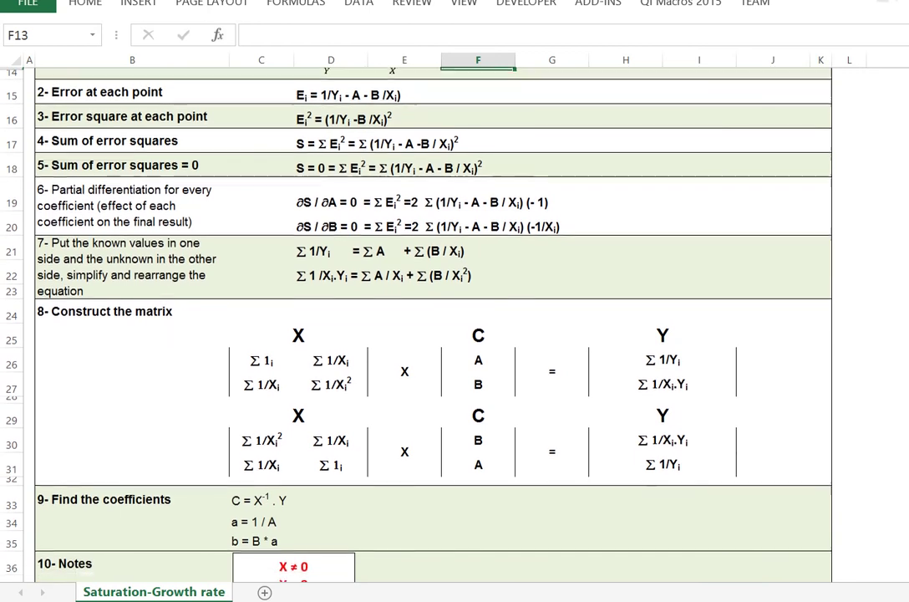
{"action": "scroll", "coordinate": [435, 334], "scroll_direction": "down", "scroll_amount": 1}
{"action": "scroll", "coordinate": [435, 334], "scroll_direction": "down", "scroll_amount": 1}
{"action": "scroll", "coordinate": [434, 334], "scroll_direction": "down", "scroll_amount": 1}
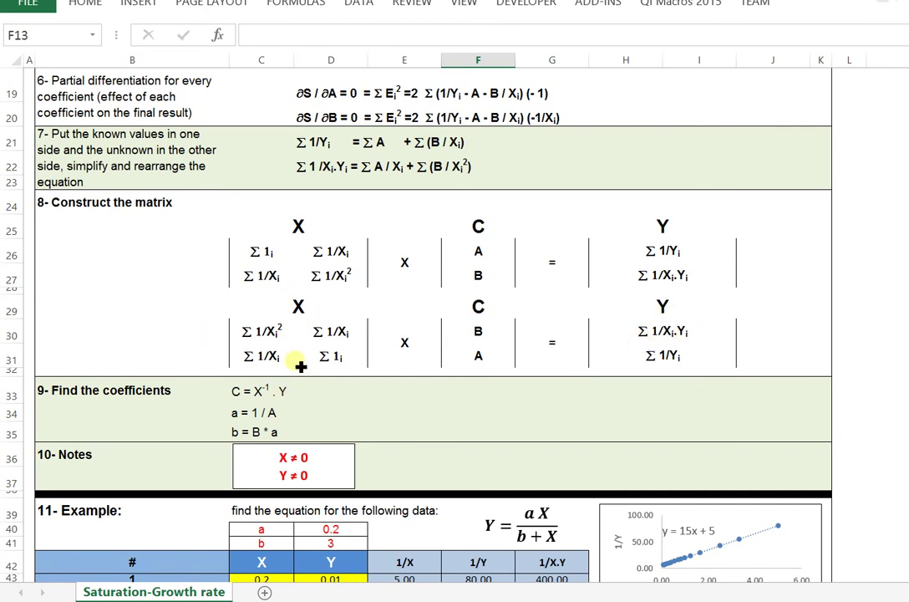
Scroll to rows 39–70 to view the Example 11 table, Sum row, charts and X and Y matrices.
{"action": "scroll", "coordinate": [435, 318], "scroll_direction": "down", "scroll_amount": 1}
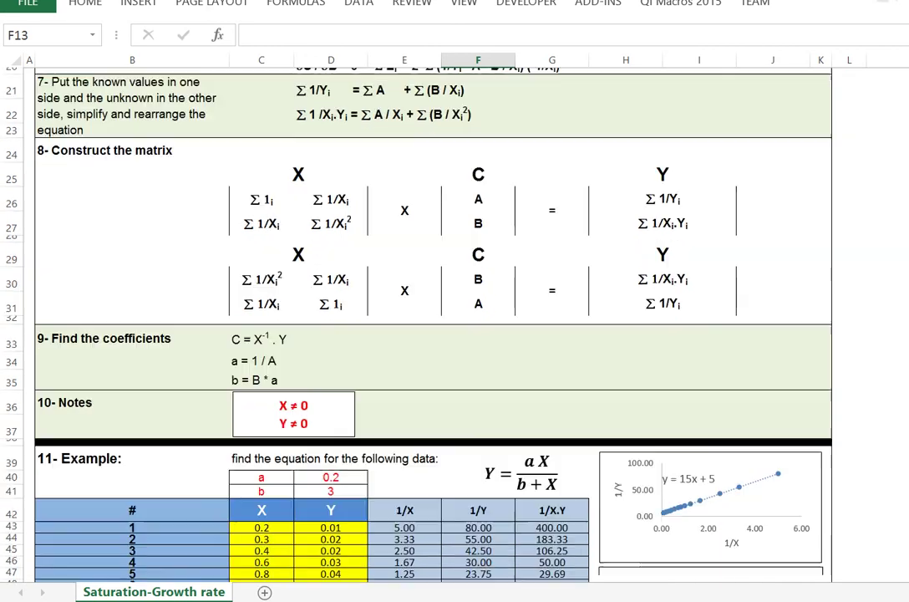
{"action": "scroll", "coordinate": [435, 317], "scroll_direction": "down", "scroll_amount": 1}
{"action": "scroll", "coordinate": [435, 317], "scroll_direction": "down", "scroll_amount": 1}
{"action": "scroll", "coordinate": [434, 317], "scroll_direction": "down", "scroll_amount": 1}
{"action": "scroll", "coordinate": [434, 317], "scroll_direction": "down", "scroll_amount": 1}
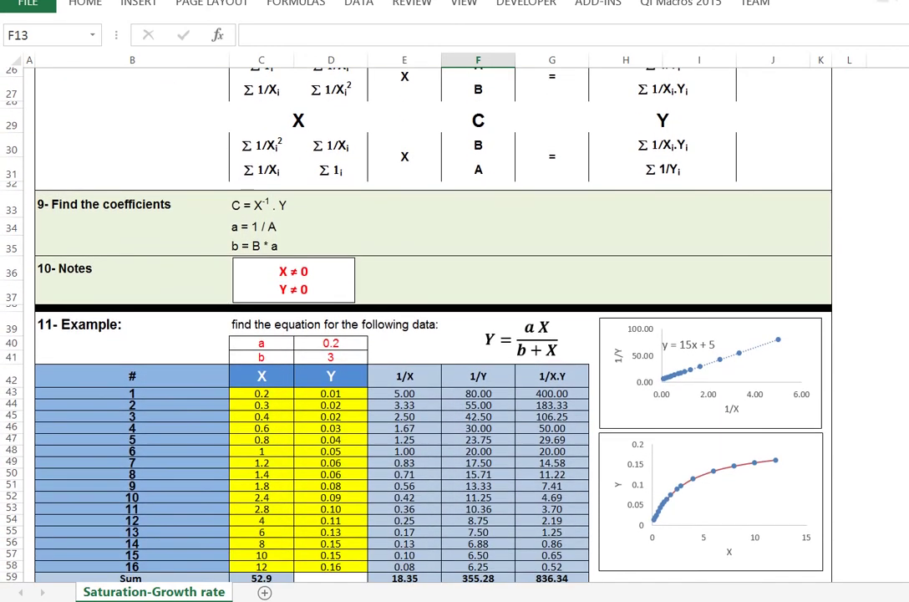
{"action": "scroll", "coordinate": [434, 317], "scroll_direction": "down", "scroll_amount": 1}
{"action": "scroll", "coordinate": [435, 317], "scroll_direction": "down", "scroll_amount": 1}
{"action": "scroll", "coordinate": [435, 318], "scroll_direction": "down", "scroll_amount": 1}
{"action": "scroll", "coordinate": [435, 317], "scroll_direction": "down", "scroll_amount": 1}
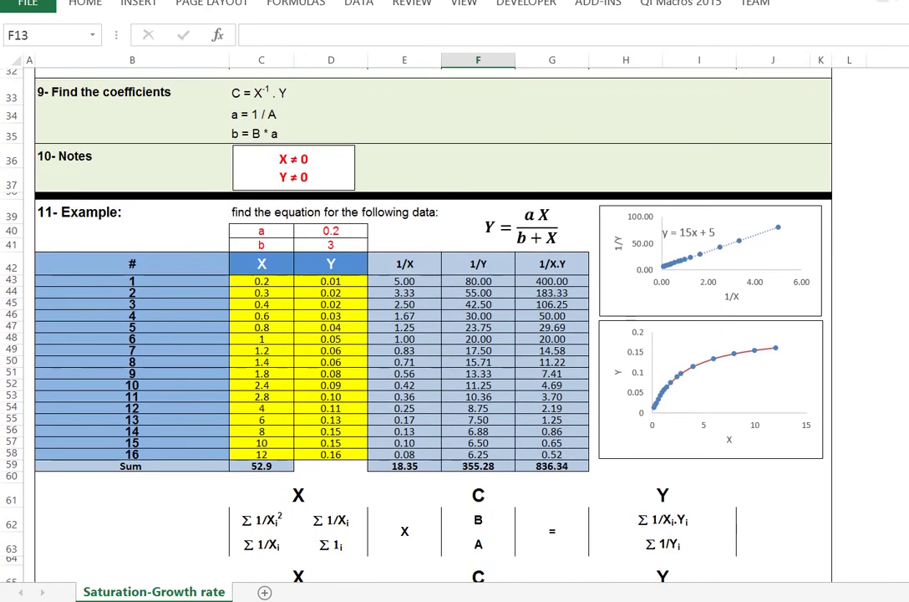
{"action": "scroll", "coordinate": [435, 318], "scroll_direction": "down", "scroll_amount": 1}
{"action": "scroll", "coordinate": [435, 317], "scroll_direction": "down", "scroll_amount": 1}
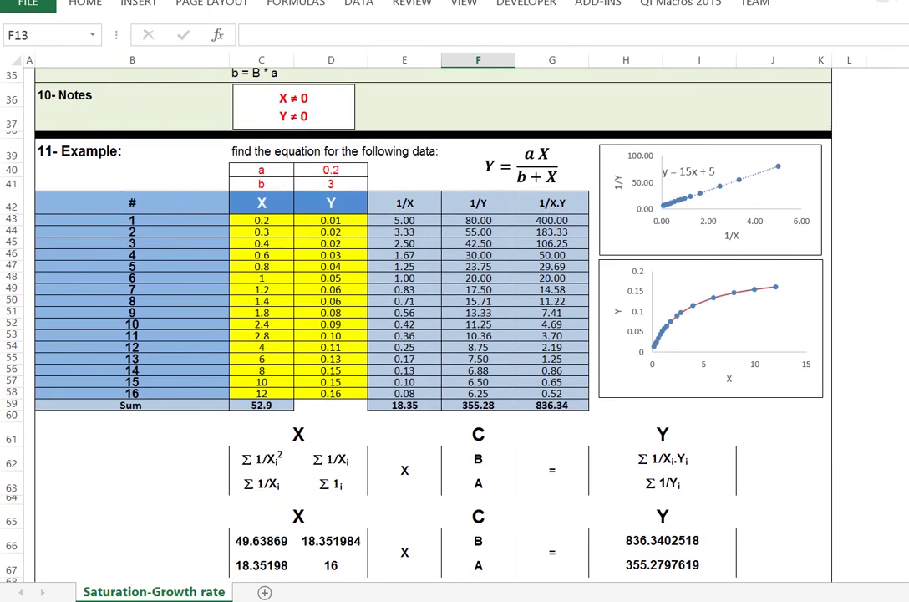
{"action": "scroll", "coordinate": [435, 318], "scroll_direction": "down", "scroll_amount": 1}
{"action": "scroll", "coordinate": [435, 318], "scroll_direction": "down", "scroll_amount": 1}
{"action": "scroll", "coordinate": [434, 317], "scroll_direction": "down", "scroll_amount": 1}
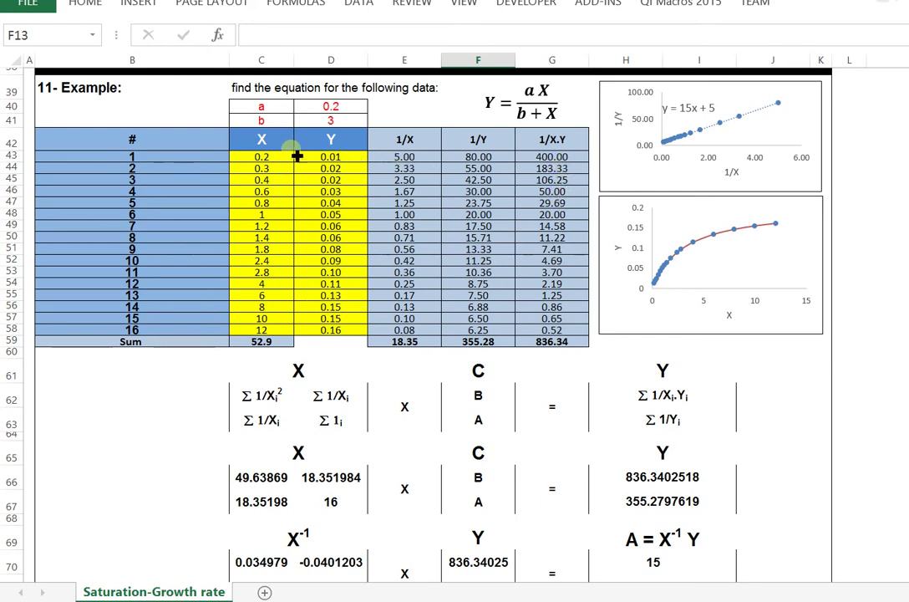
{"action": "double_click", "coordinate": [558, 157]}
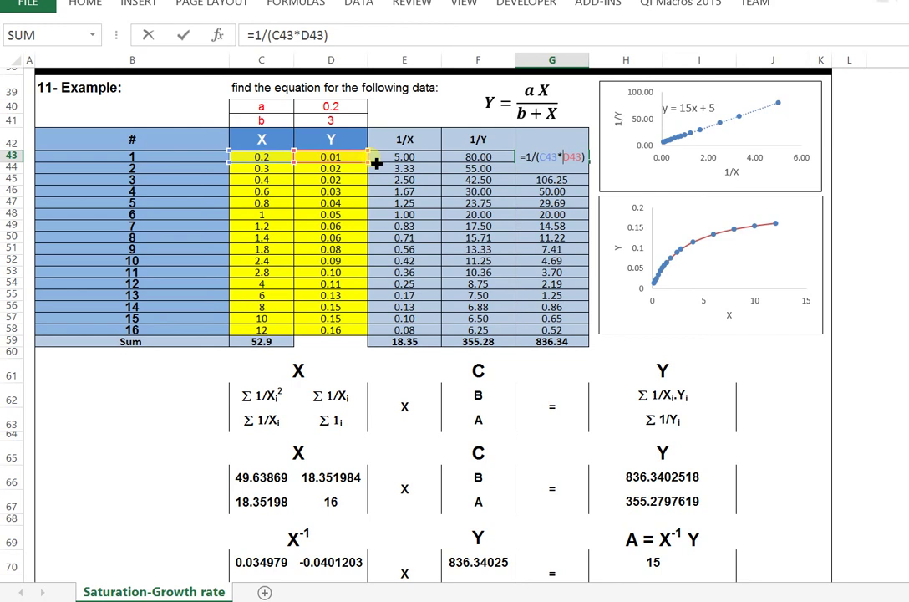
{"action": "key", "text": "Escape"}
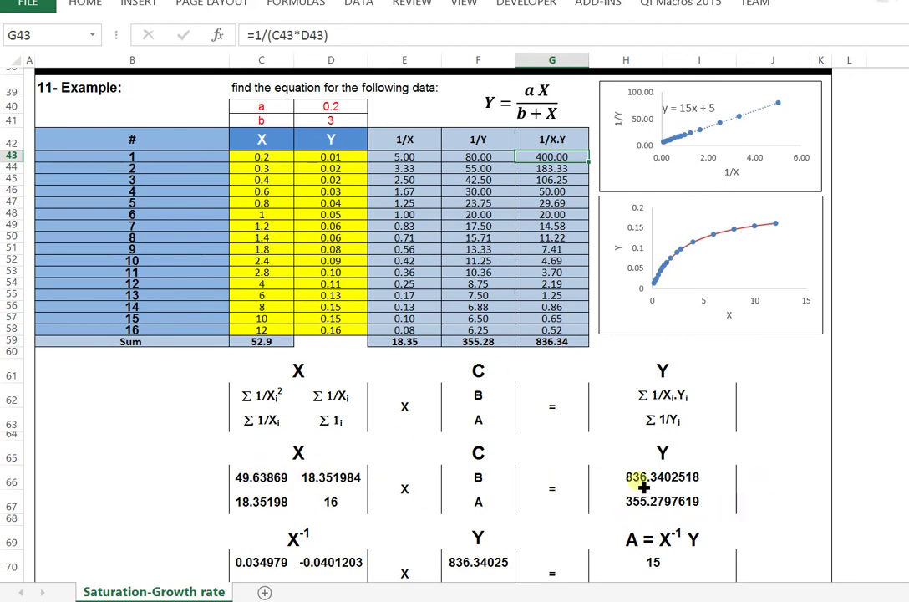
{"action": "left_click", "coordinate": [254, 483]}
{"action": "double_click", "coordinate": [253, 483]}
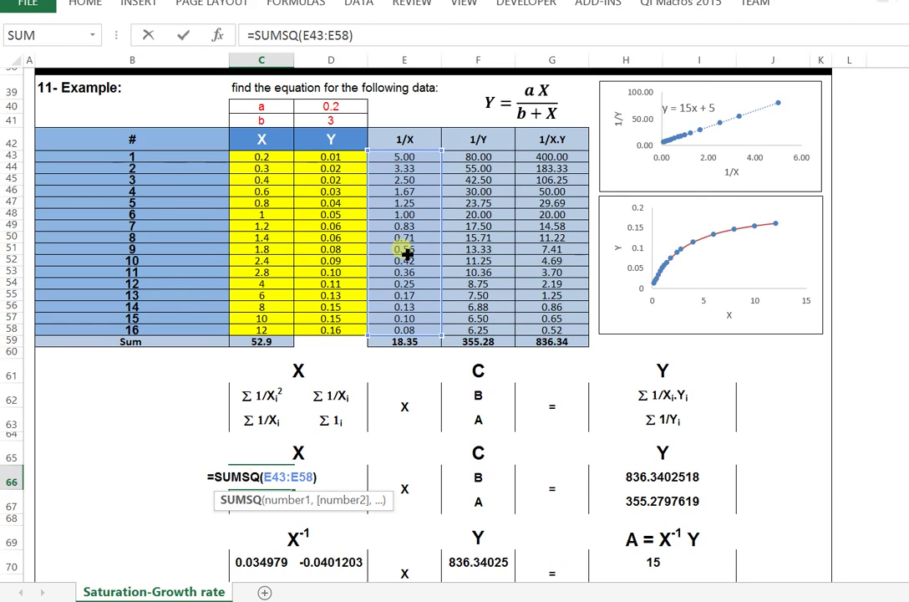
{"action": "key", "text": "ctrl+Return"}
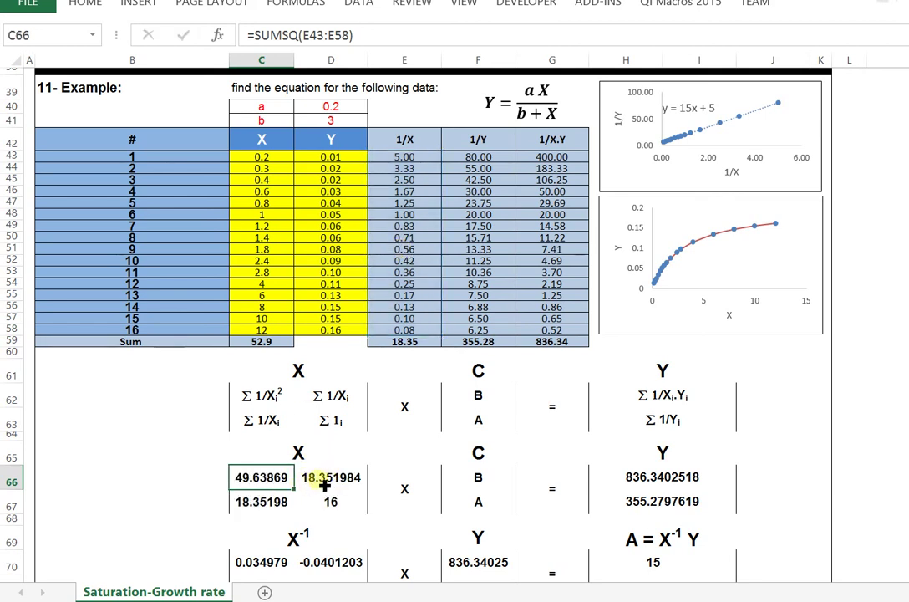
{"action": "left_click", "coordinate": [309, 486]}
{"action": "type", "text": "="}
{"action": "left_click", "coordinate": [404, 341]}
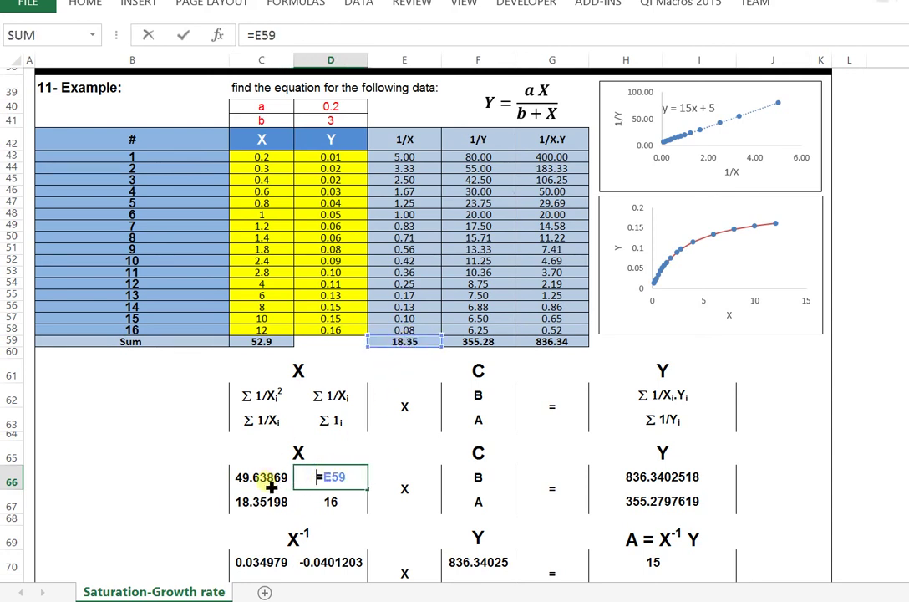
{"action": "key", "text": "ctrl+Return"}
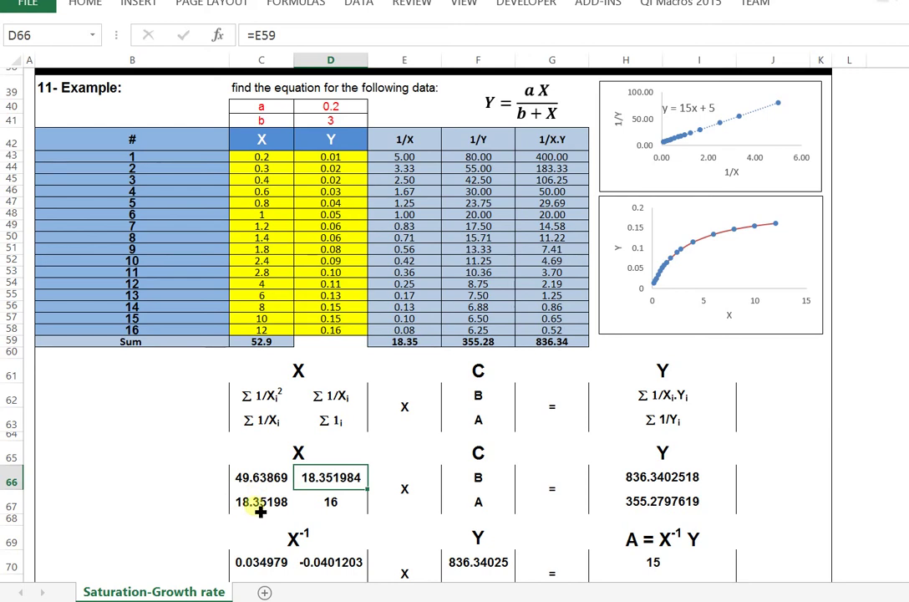
{"action": "double_click", "coordinate": [260, 507]}
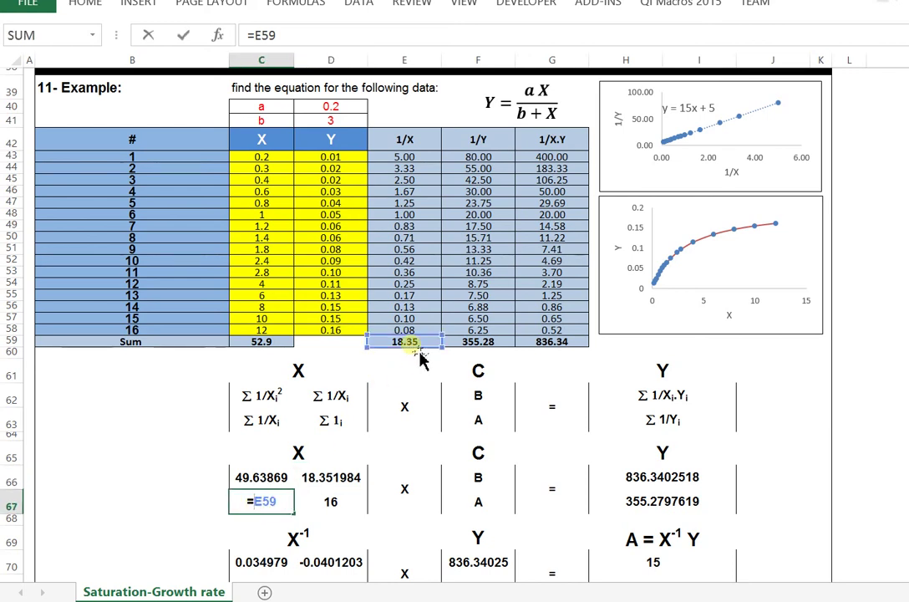
{"action": "key", "text": "ctrl+Return"}
{"action": "left_click", "coordinate": [346, 502]}
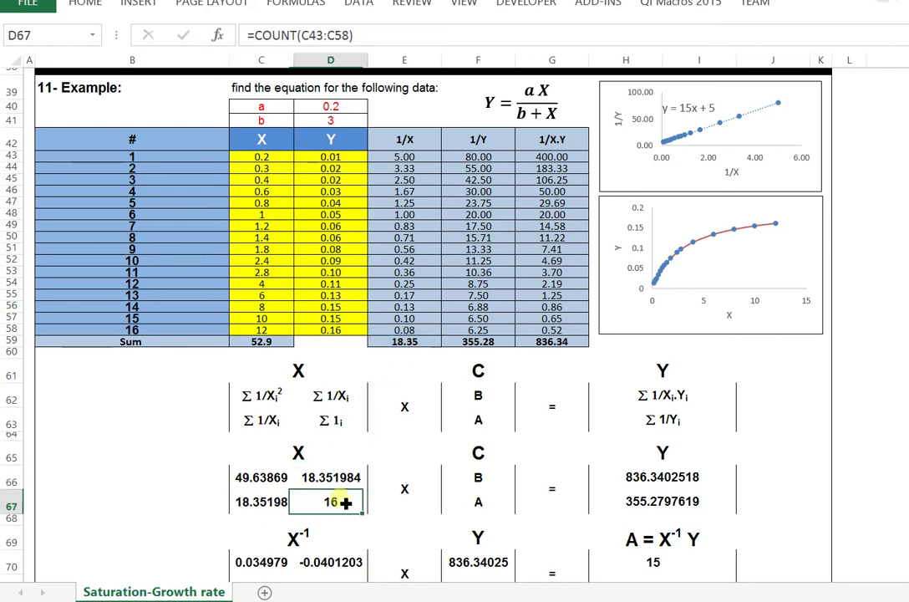
{"action": "double_click", "coordinate": [345, 503]}
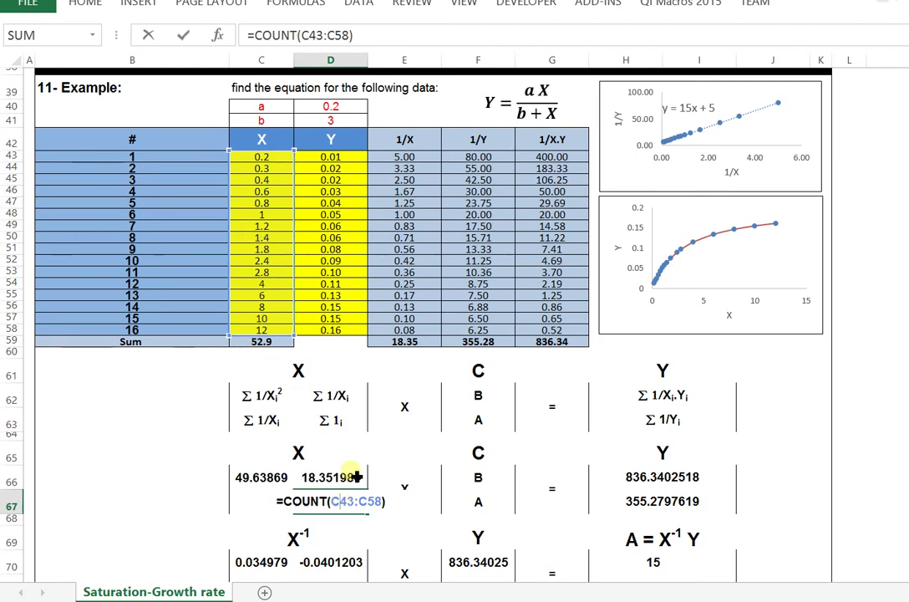
{"action": "key", "text": "ctrl+Return"}
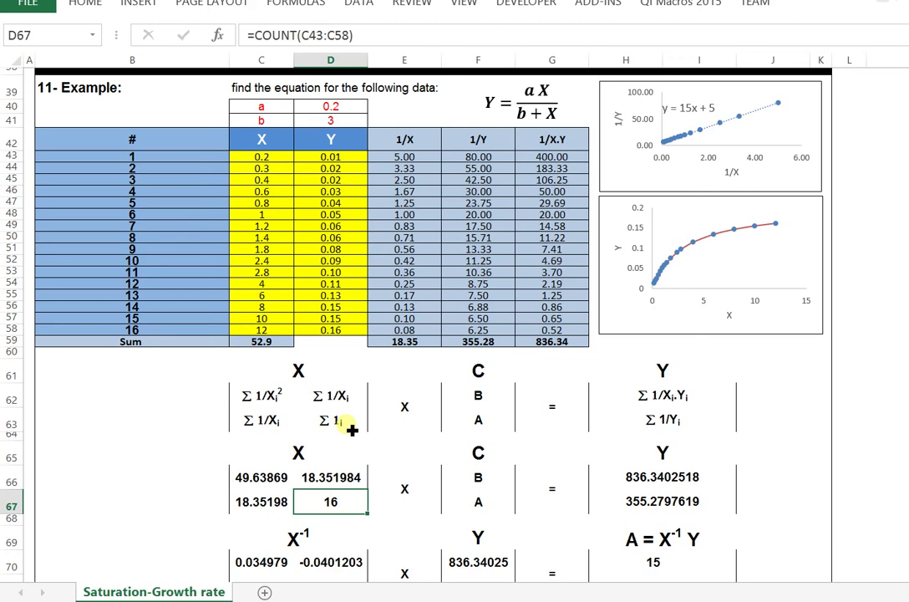
{"action": "left_click", "coordinate": [680, 481]}
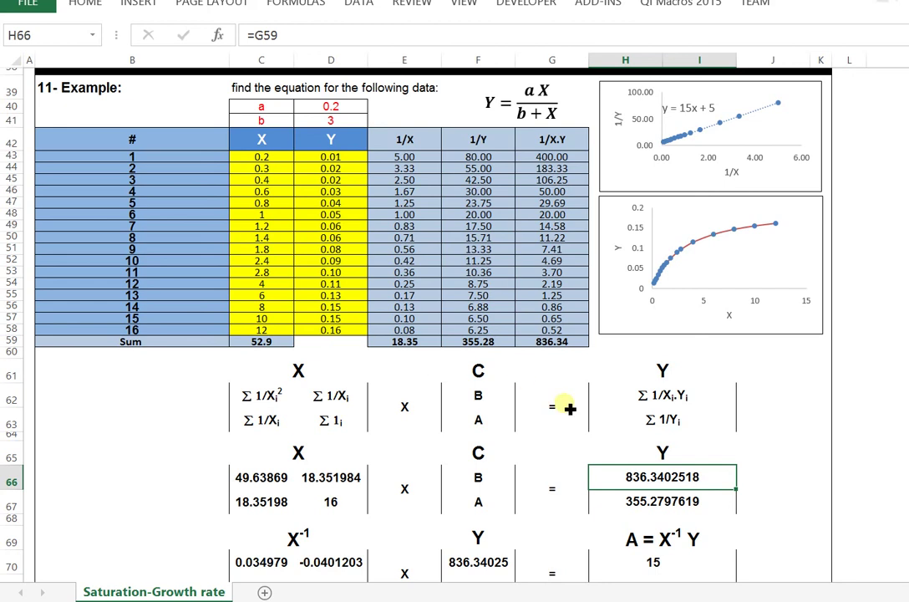
{"action": "left_click", "coordinate": [637, 506]}
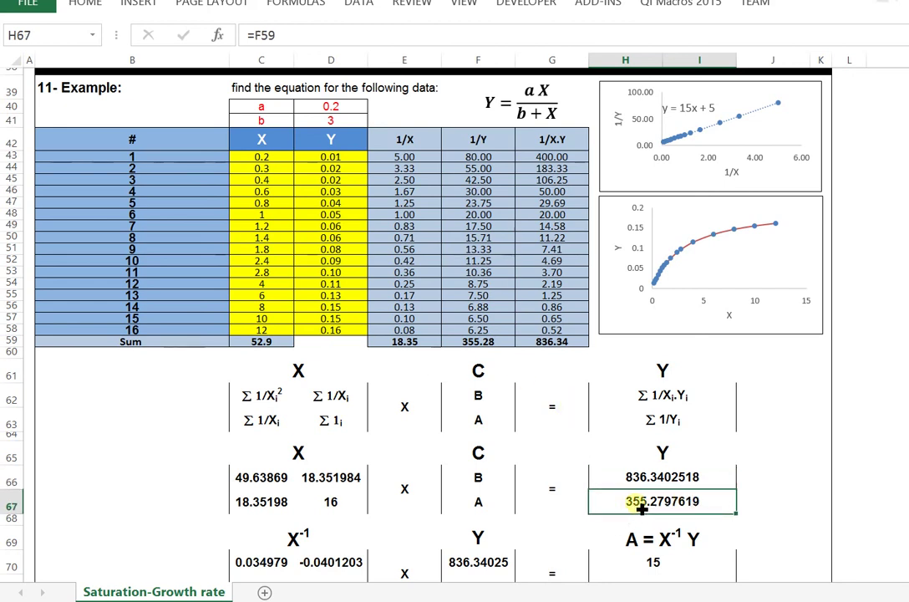
{"action": "double_click", "coordinate": [638, 504]}
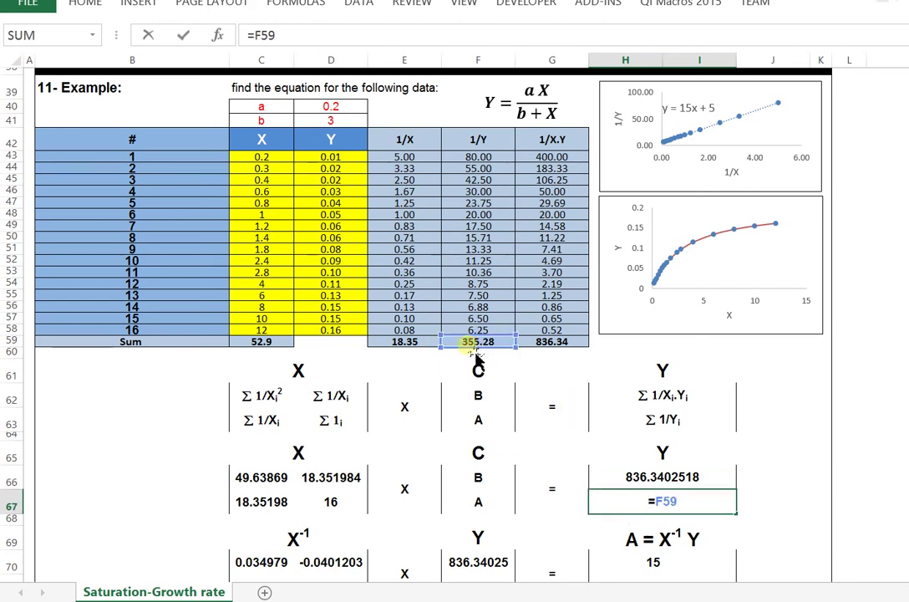
{"action": "key", "text": "ctrl+Return"}
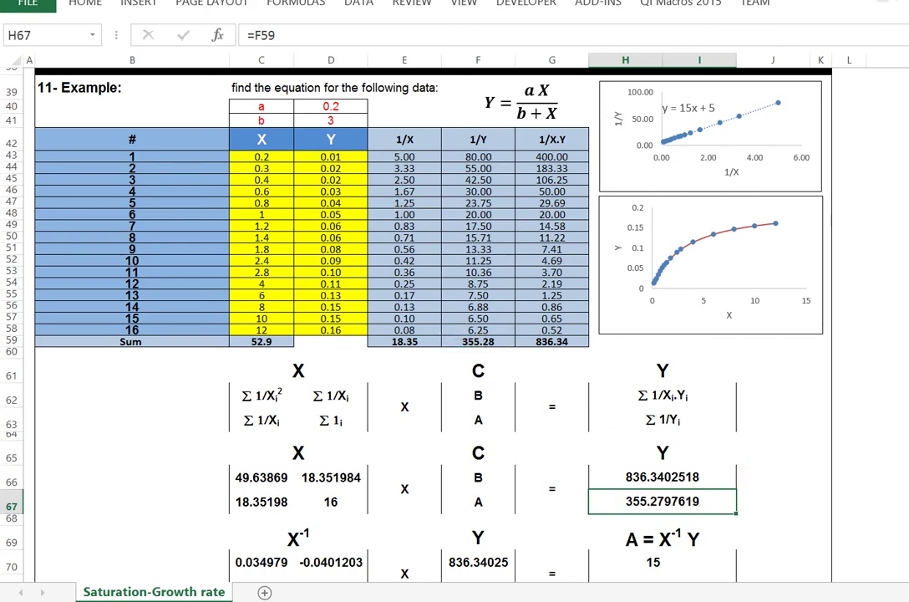
{"action": "scroll", "coordinate": [418, 317], "scroll_direction": "down", "scroll_amount": 1}
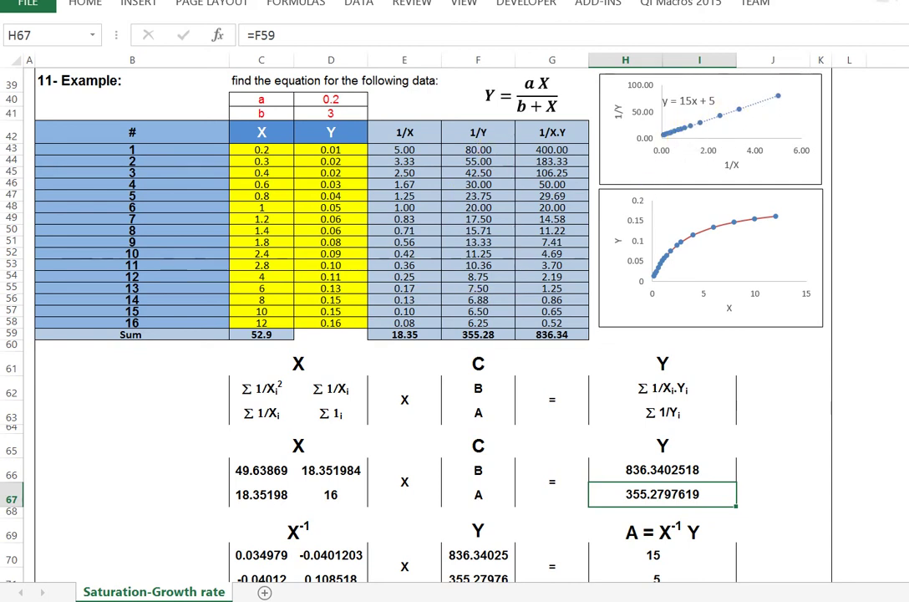
{"action": "scroll", "coordinate": [433, 334], "scroll_direction": "up", "scroll_amount": 8}
{"action": "scroll", "coordinate": [433, 334], "scroll_direction": "up", "scroll_amount": 2}
{"action": "scroll", "coordinate": [433, 334], "scroll_direction": "up", "scroll_amount": 2}
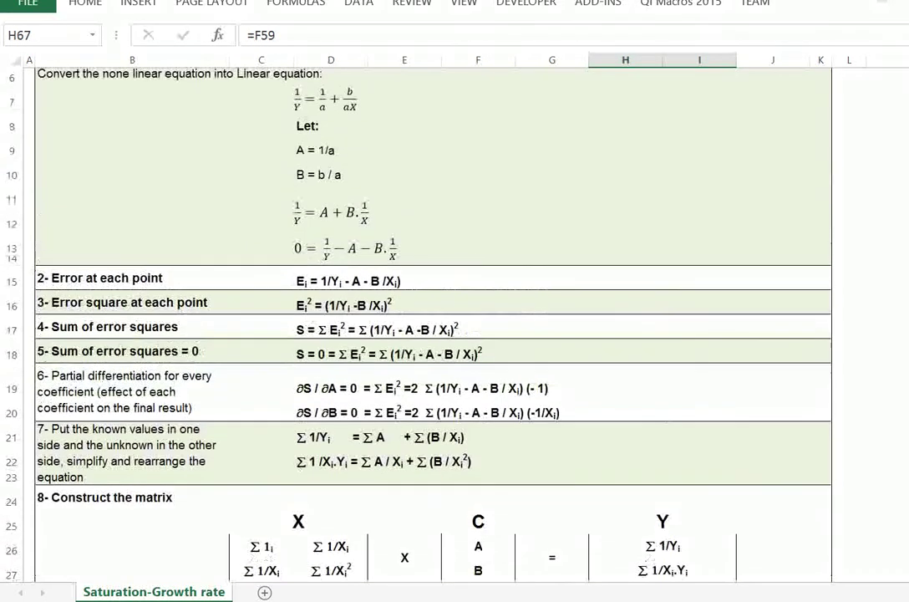
{"action": "scroll", "coordinate": [802, 193], "scroll_direction": "up", "scroll_amount": 1}
{"action": "scroll", "coordinate": [803, 194], "scroll_direction": "up", "scroll_amount": 1}
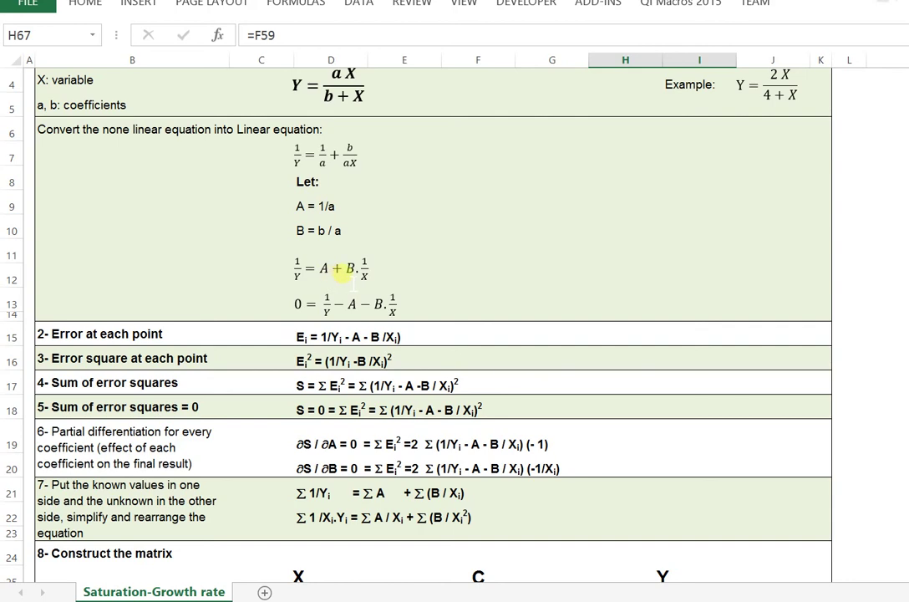
{"action": "scroll", "coordinate": [435, 317], "scroll_direction": "down", "scroll_amount": 2}
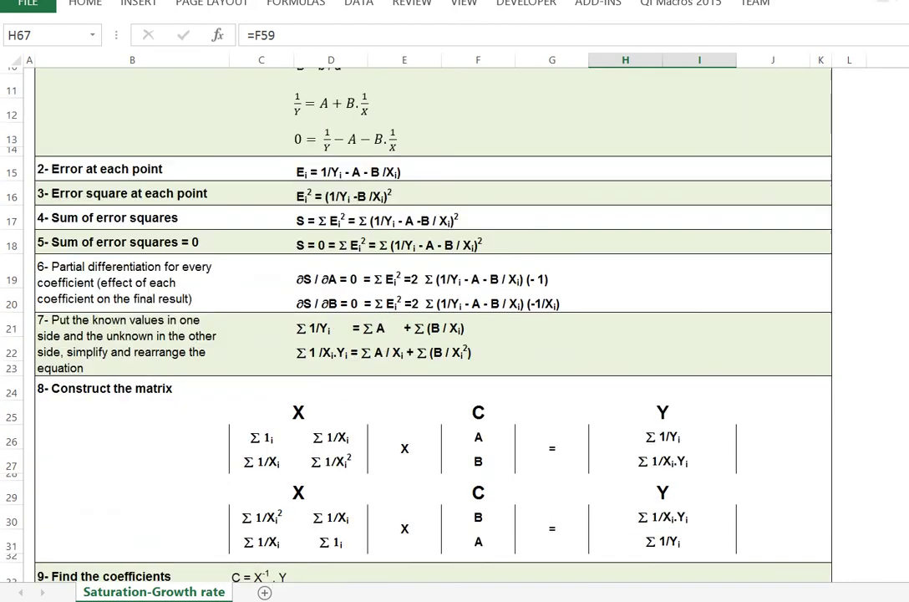
{"action": "scroll", "coordinate": [435, 317], "scroll_direction": "down", "scroll_amount": 4}
{"action": "scroll", "coordinate": [434, 317], "scroll_direction": "down", "scroll_amount": 2}
{"action": "scroll", "coordinate": [435, 317], "scroll_direction": "down", "scroll_amount": 2}
{"action": "scroll", "coordinate": [434, 317], "scroll_direction": "down", "scroll_amount": 1}
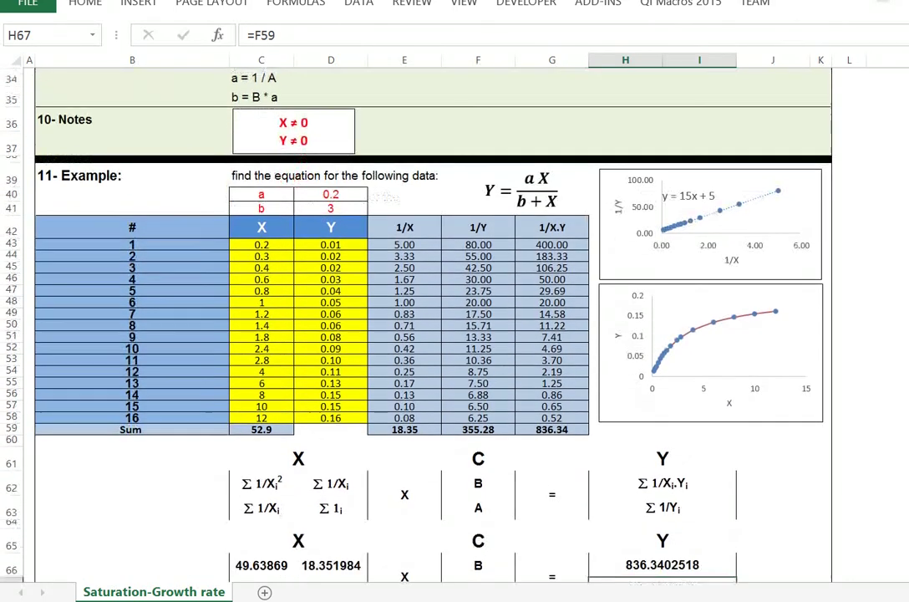
{"action": "scroll", "coordinate": [434, 317], "scroll_direction": "down", "scroll_amount": 1}
{"action": "scroll", "coordinate": [435, 317], "scroll_direction": "down", "scroll_amount": 1}
{"action": "scroll", "coordinate": [434, 317], "scroll_direction": "down", "scroll_amount": 1}
{"action": "scroll", "coordinate": [434, 318], "scroll_direction": "down", "scroll_amount": 2}
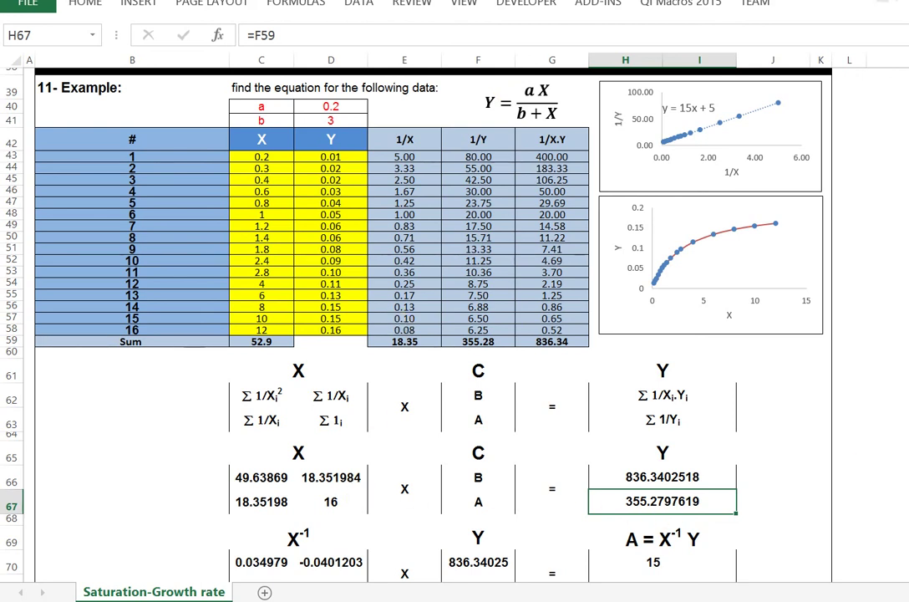
{"action": "scroll", "coordinate": [418, 317], "scroll_direction": "down", "scroll_amount": 1}
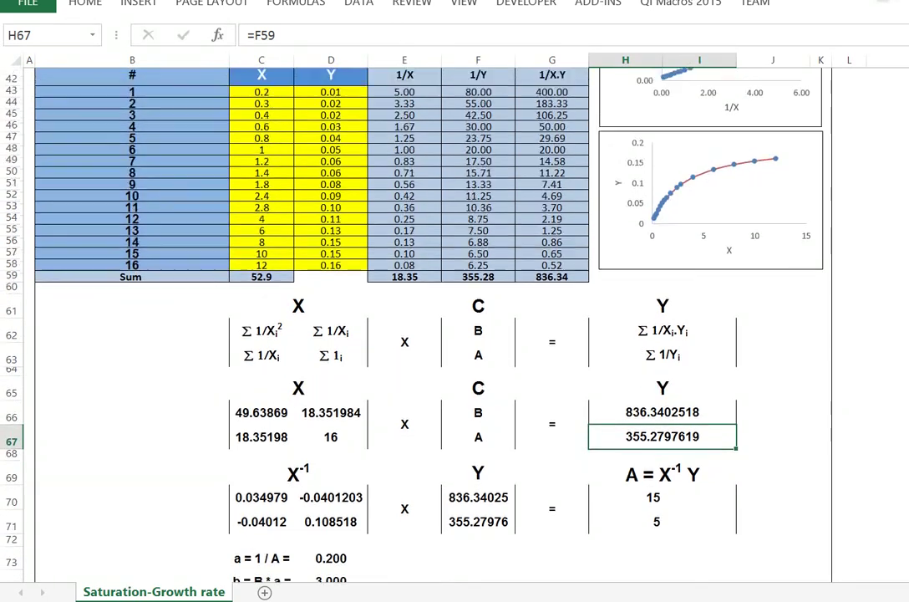
{"action": "scroll", "coordinate": [418, 317], "scroll_direction": "down", "scroll_amount": 1}
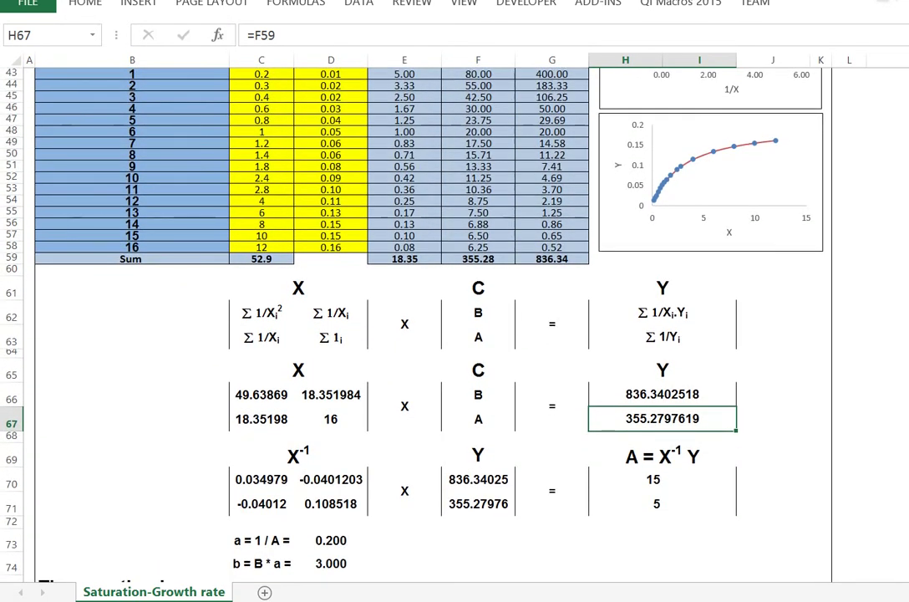
{"action": "scroll", "coordinate": [454, 318], "scroll_direction": "down", "scroll_amount": 1, "text": "ctrl"}
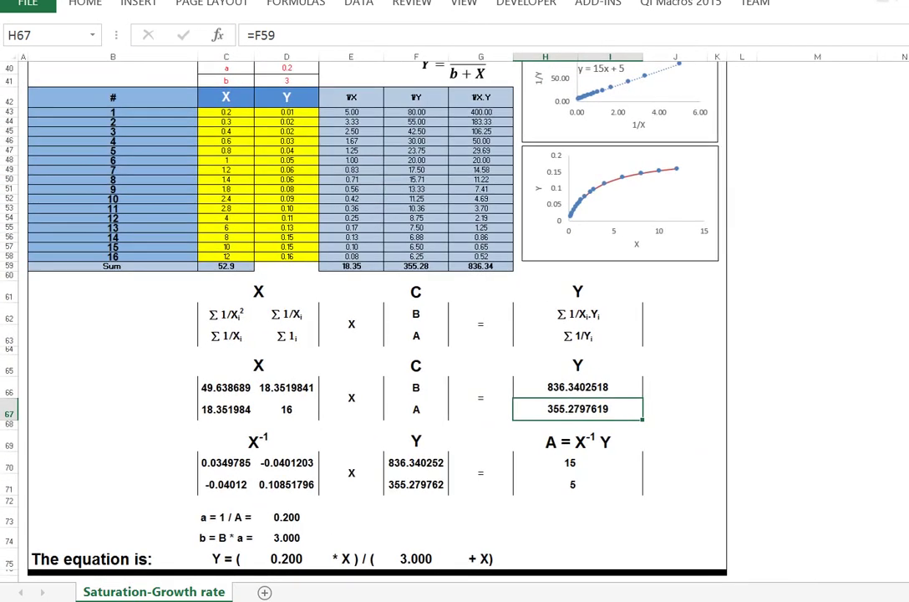
{"action": "scroll", "coordinate": [376, 318], "scroll_direction": "up", "scroll_amount": 1}
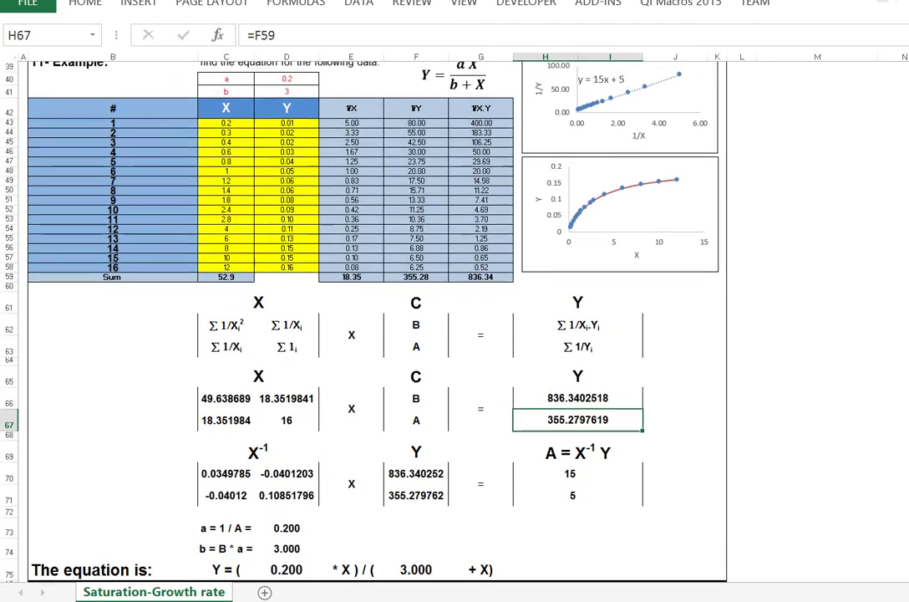
{"action": "scroll", "coordinate": [376, 318], "scroll_direction": "down", "scroll_amount": 1}
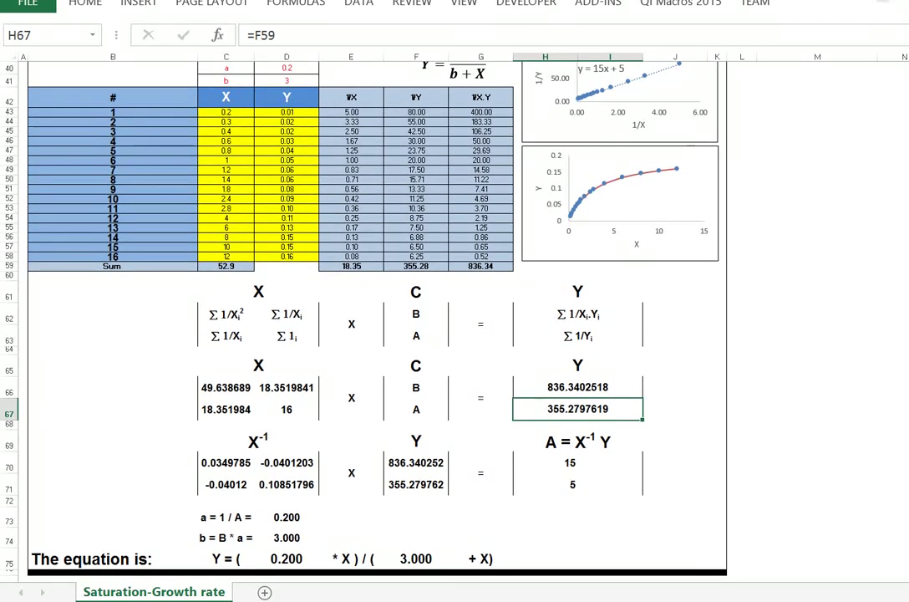
{"action": "scroll", "coordinate": [376, 318], "scroll_direction": "up", "scroll_amount": 1}
{"action": "scroll", "coordinate": [376, 317], "scroll_direction": "down", "scroll_amount": 1}
Re-enter C70:D71 as the array formula =MINVERSE(C66:D67), inverting the X matrix.
{"action": "left_click_drag", "start_coordinate": [209, 464], "coordinate": [294, 491]}
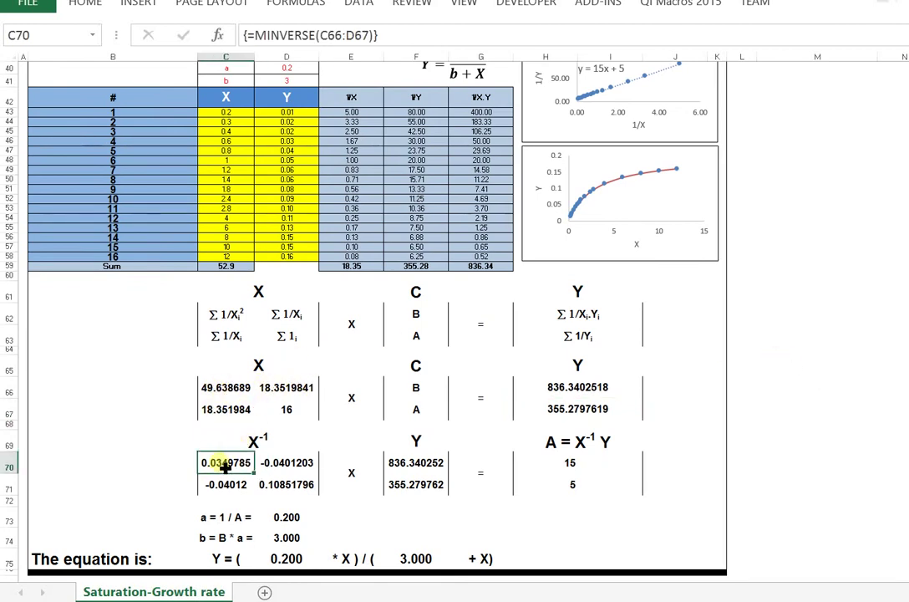
{"action": "key", "text": "Delete"}
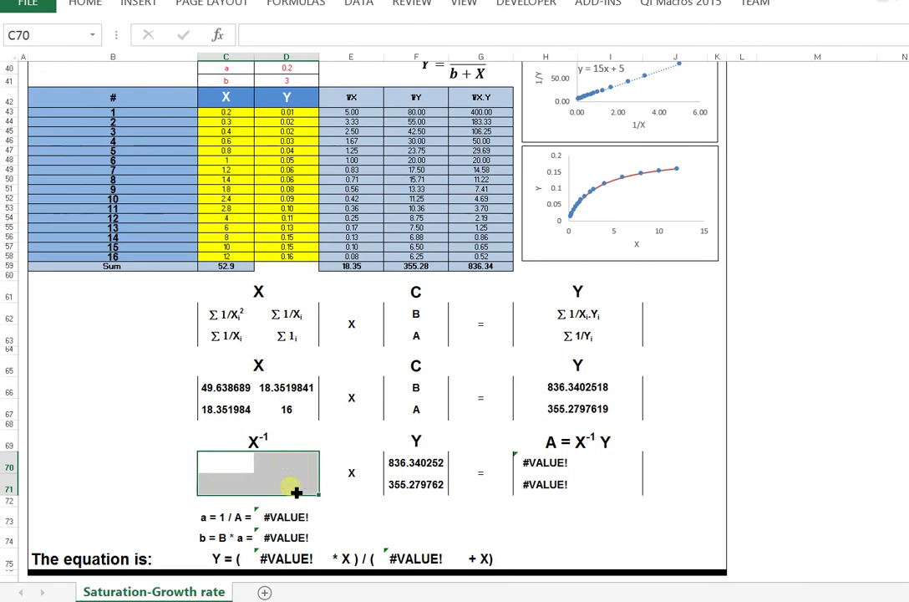
{"action": "type", "text": "="}
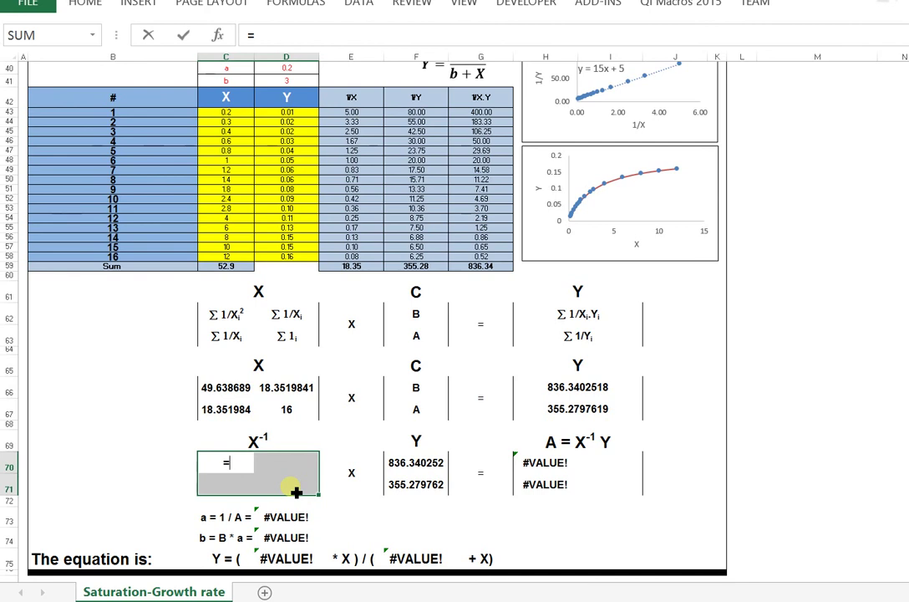
{"action": "type", "text": "m"}
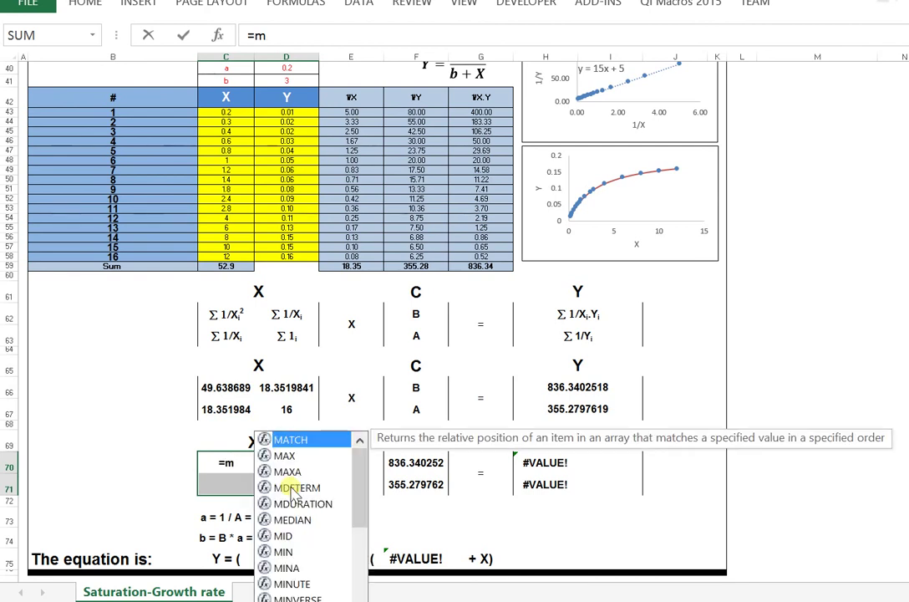
{"action": "type", "text": "in"}
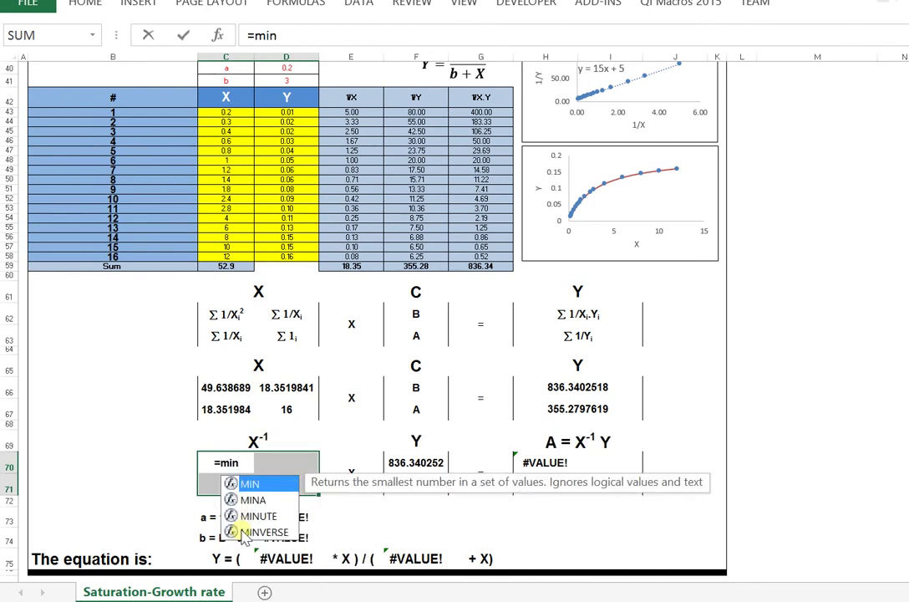
{"action": "double_click", "coordinate": [250, 532]}
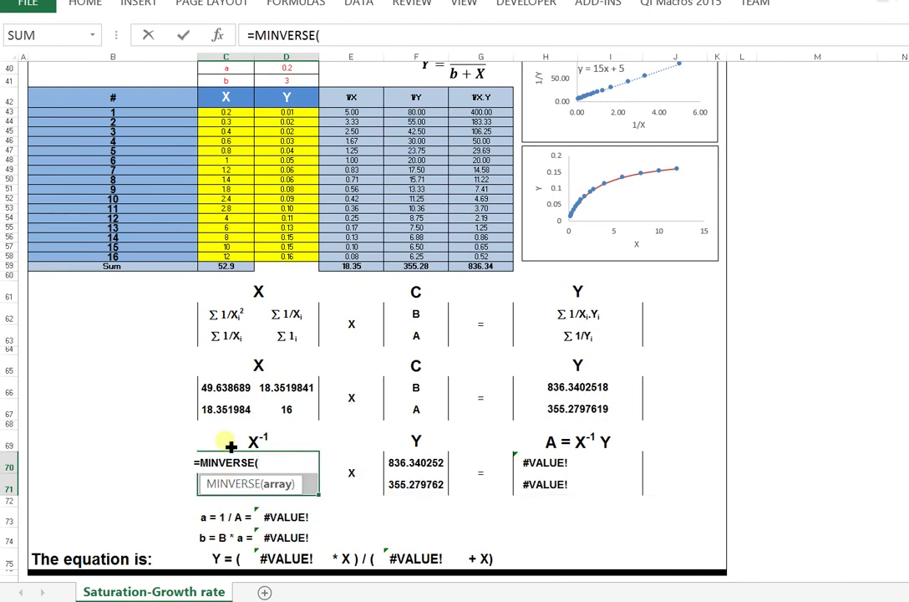
{"action": "left_click_drag", "start_coordinate": [226, 387], "coordinate": [276, 407]}
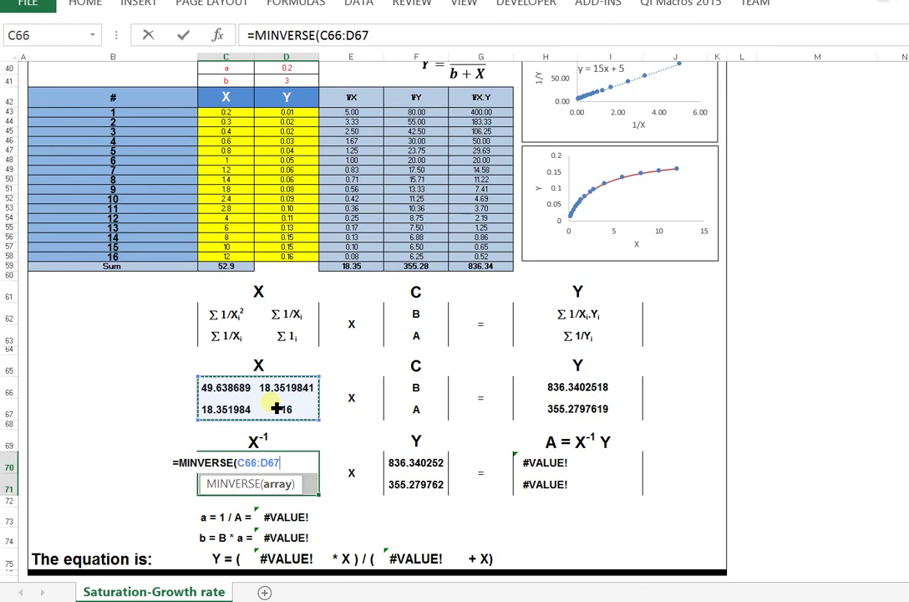
{"action": "key", "text": "ctrl+shift+Return"}
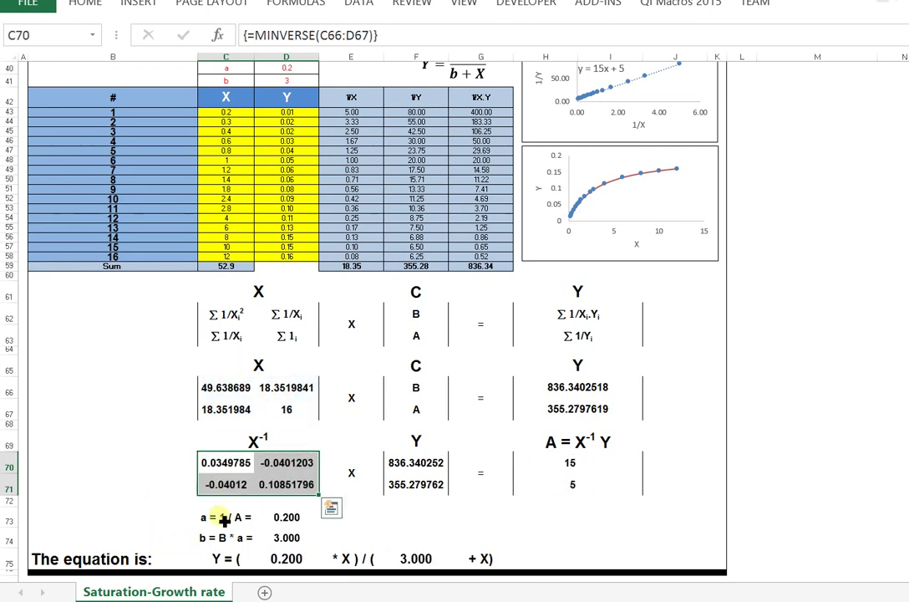
{"action": "left_click", "coordinate": [425, 471]}
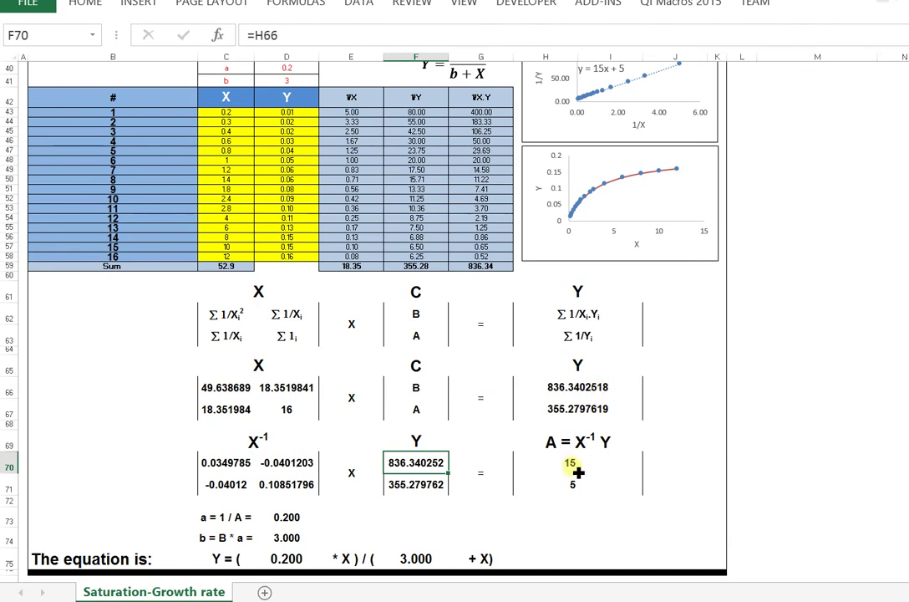
Replace H70:I71 with the array formula =MMULT(C70:D71,F70:F71).
{"action": "left_click_drag", "start_coordinate": [577, 472], "coordinate": [585, 497]}
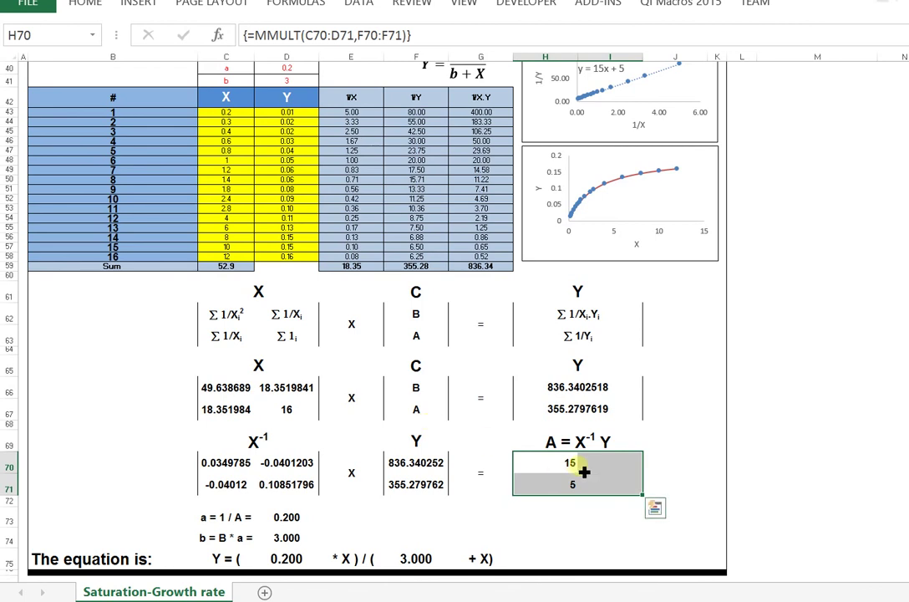
{"action": "key", "text": "Delete"}
{"action": "type", "text": "=mm"}
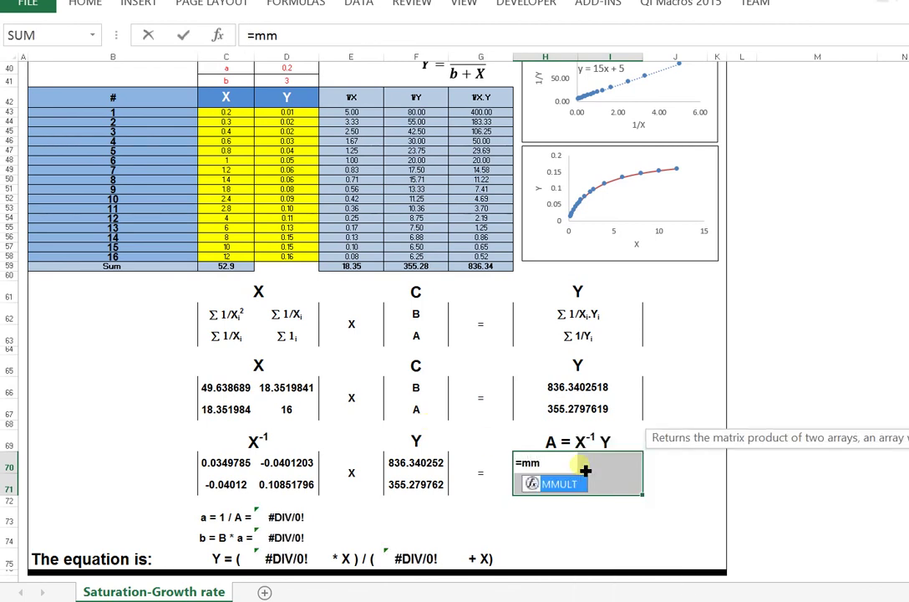
{"action": "double_click", "coordinate": [571, 484]}
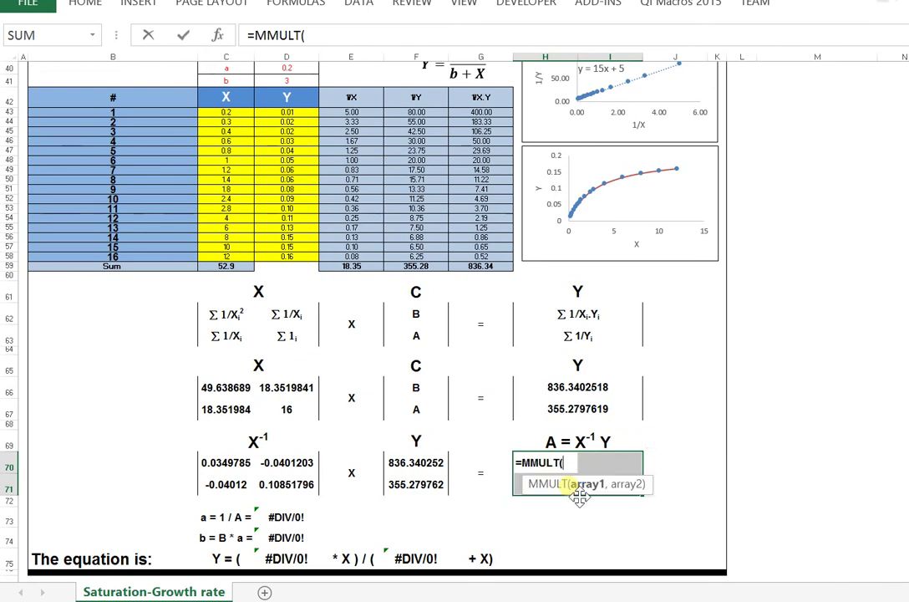
{"action": "left_click_drag", "start_coordinate": [228, 462], "coordinate": [270, 483]}
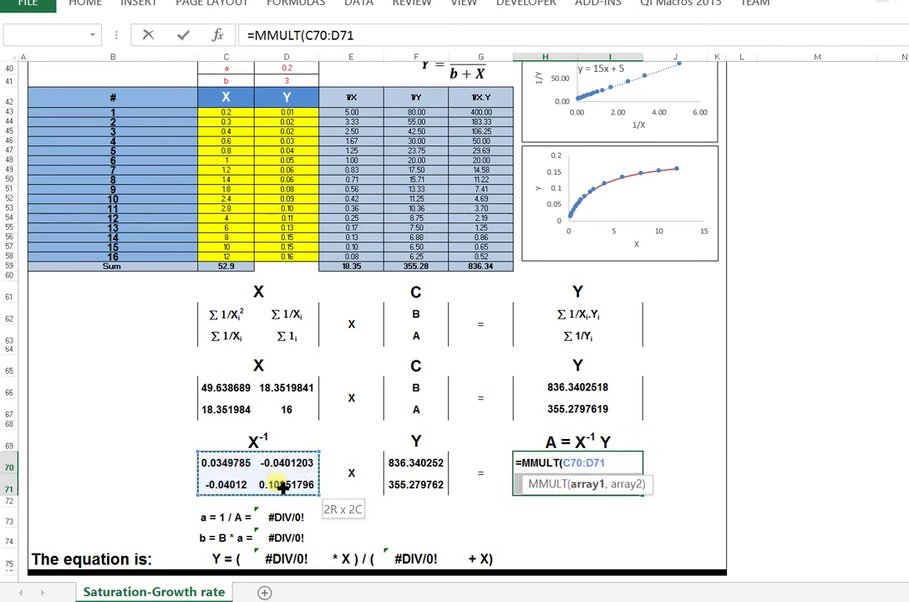
{"action": "type", "text": ","}
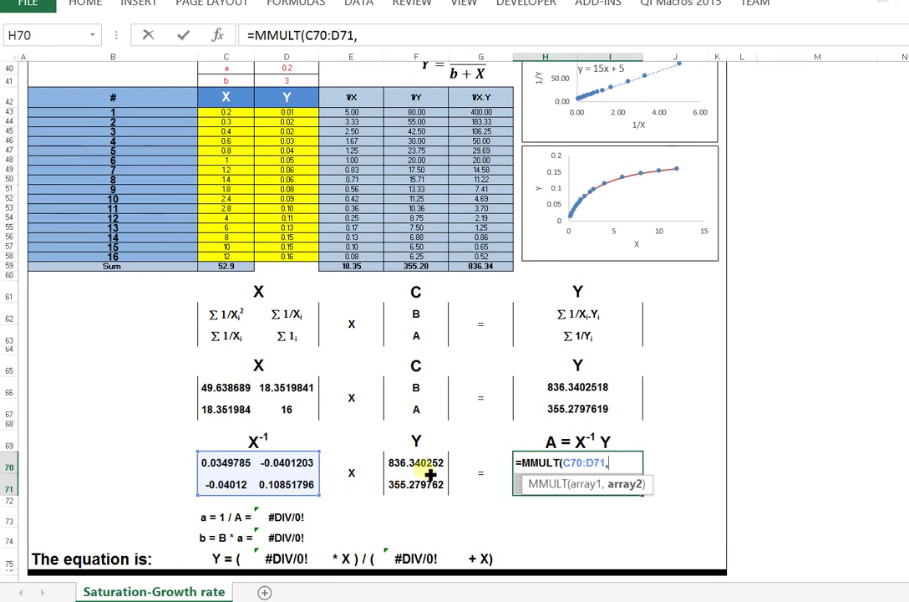
{"action": "left_click_drag", "start_coordinate": [416, 462], "coordinate": [435, 483]}
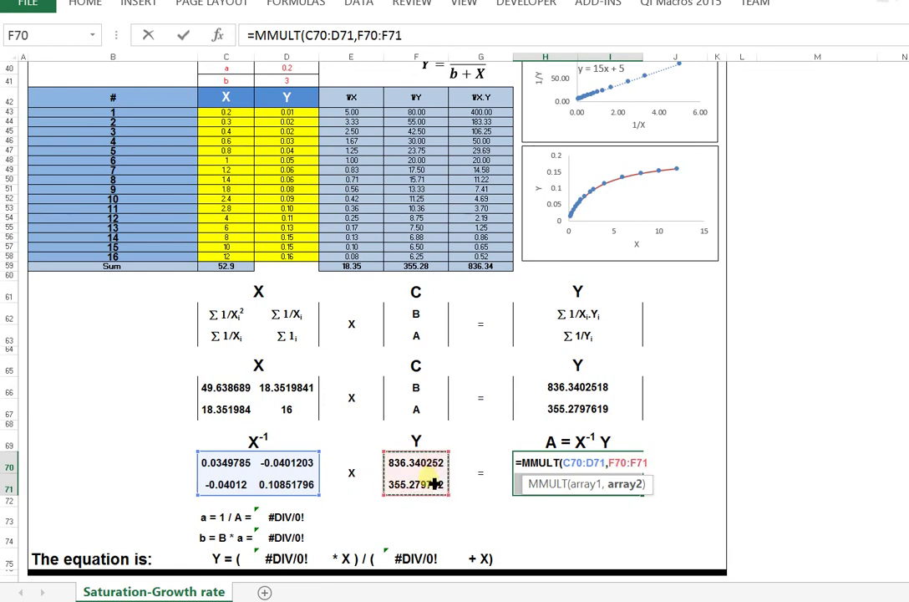
{"action": "key", "text": "ctrl+shift+Return"}
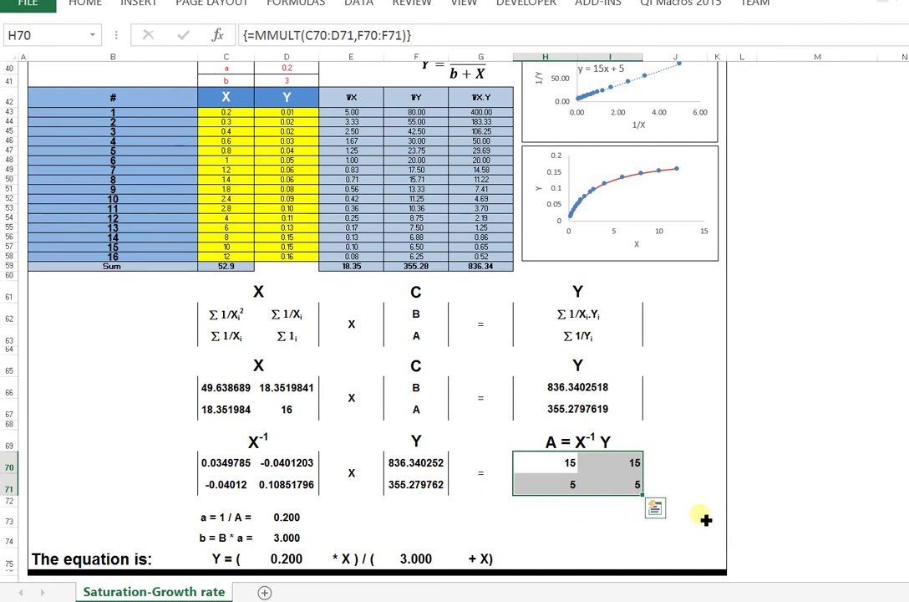
{"action": "left_click", "coordinate": [753, 491]}
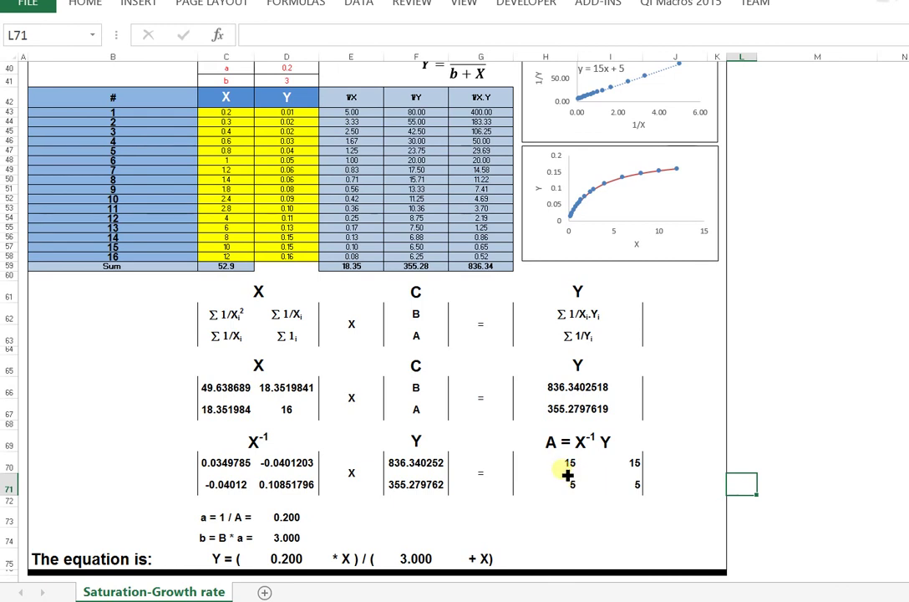
Clear the old A = X⁻¹ Y result block, leaving a and b at #DIV/0!
{"action": "left_click", "coordinate": [632, 464]}
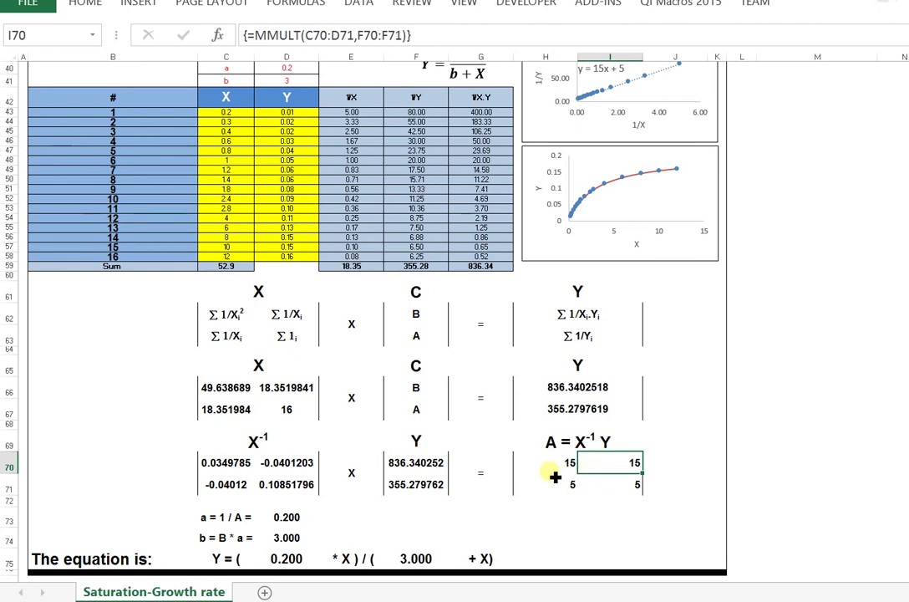
{"action": "mouse_move", "coordinate": [561, 466]}
{"action": "left_mouse_down"}
{"action": "mouse_move", "coordinate": [609, 478]}
{"action": "mouse_move", "coordinate": [565, 489]}
{"action": "left_mouse_up"}
{"action": "key", "text": "Delete"}
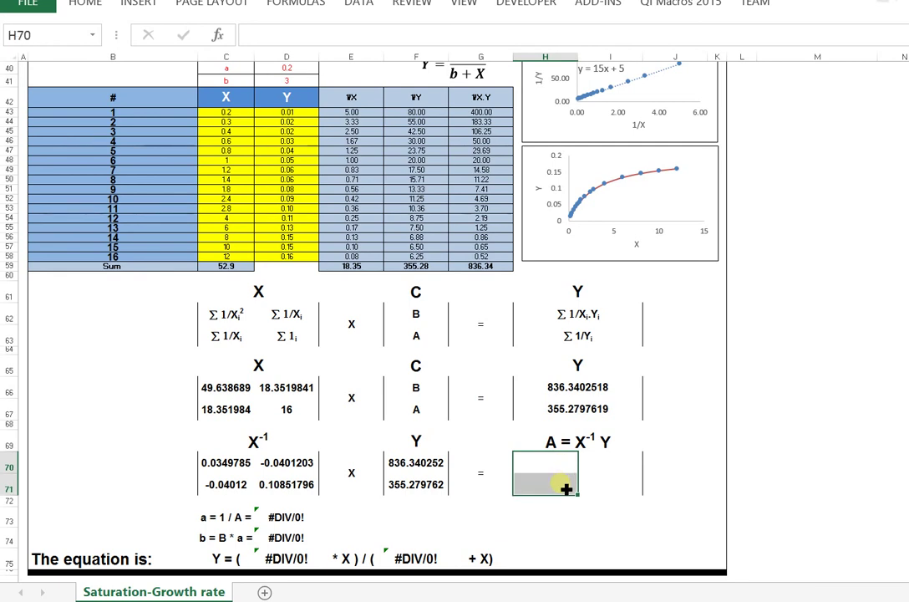
Enter =MMULT(C70:D71,F70:F71) as an array in H70:H71, returning B = 15 and A = 5.
{"action": "type", "text": "="}
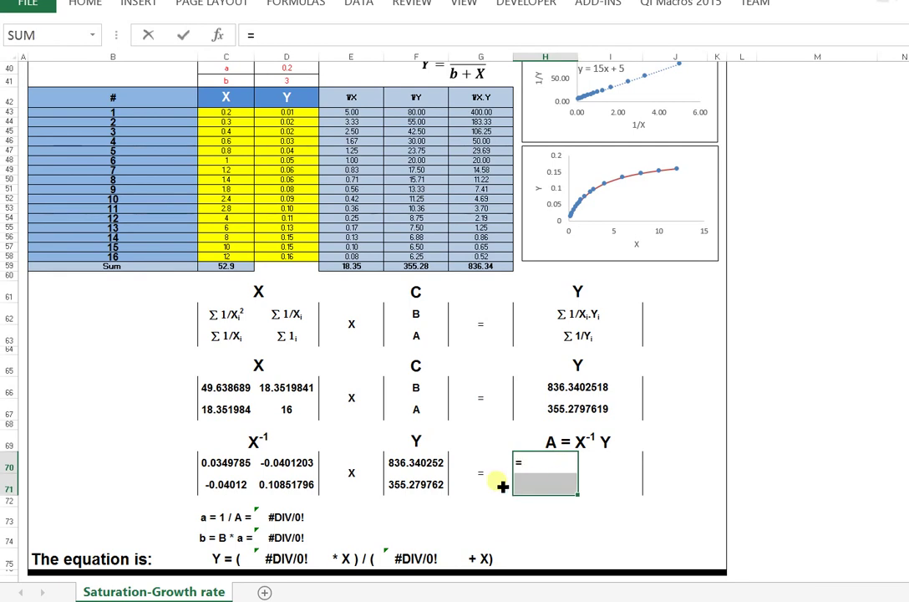
{"action": "type", "text": "mm"}
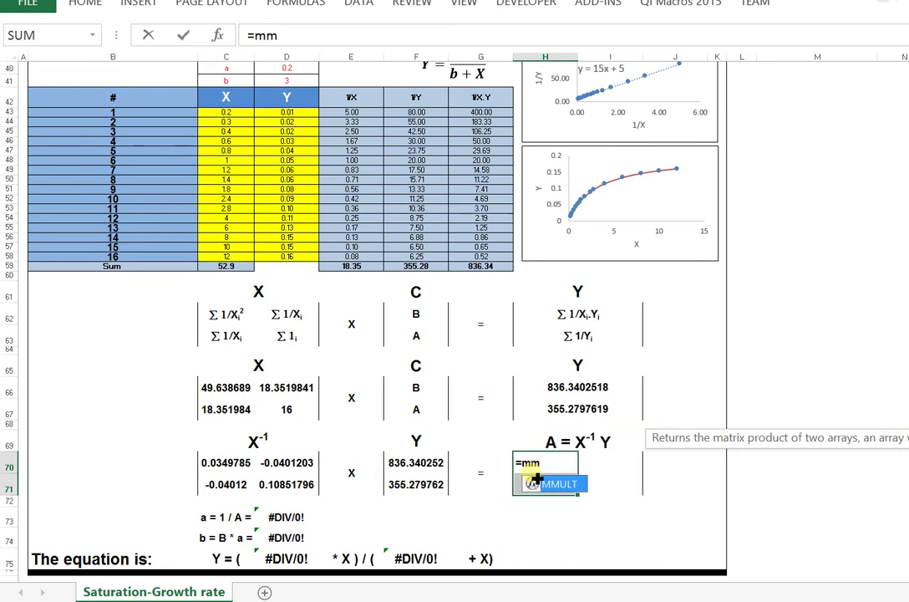
{"action": "double_click", "coordinate": [567, 491]}
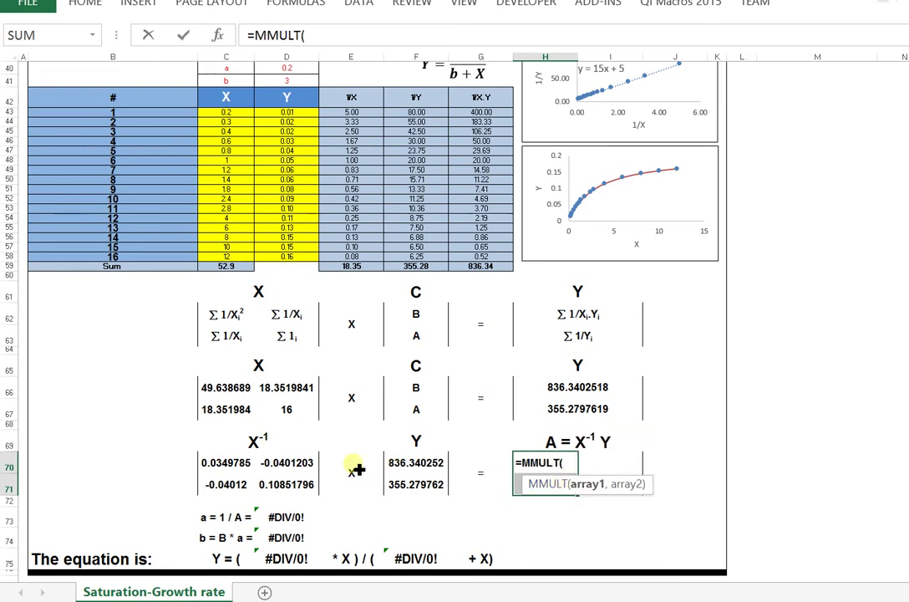
{"action": "left_click", "coordinate": [238, 465]}
{"action": "left_click_drag", "start_coordinate": [258, 469], "coordinate": [286, 485]}
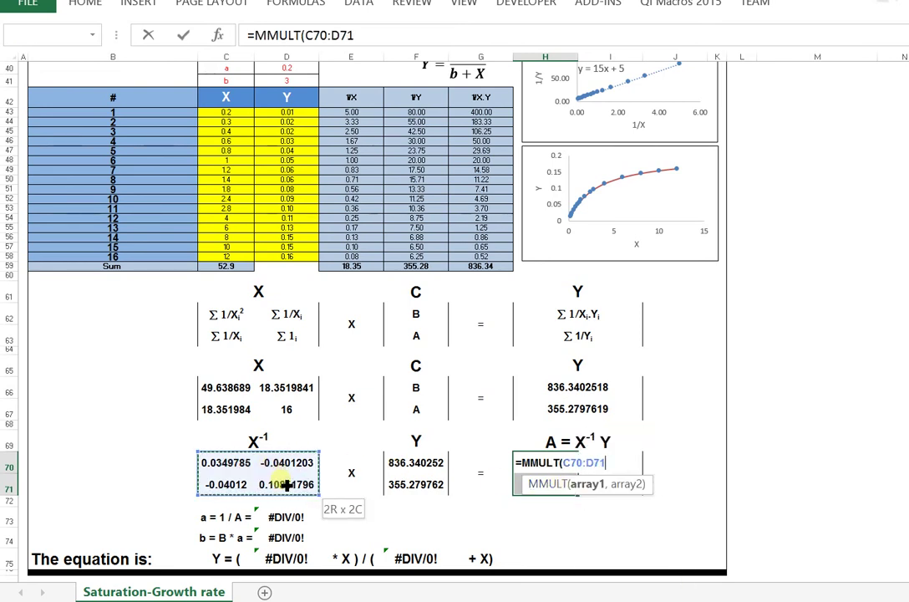
{"action": "type", "text": ","}
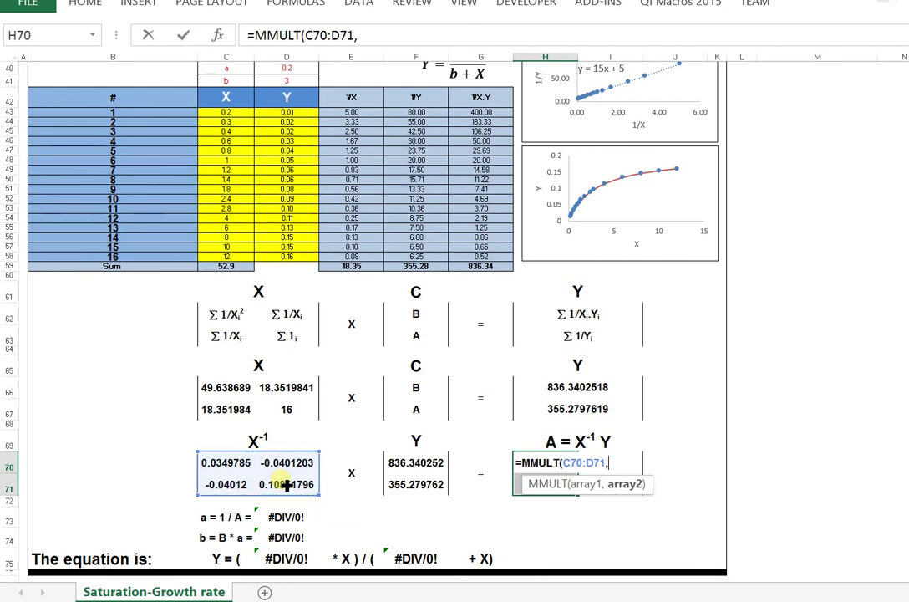
{"action": "left_click_drag", "start_coordinate": [431, 465], "coordinate": [435, 483]}
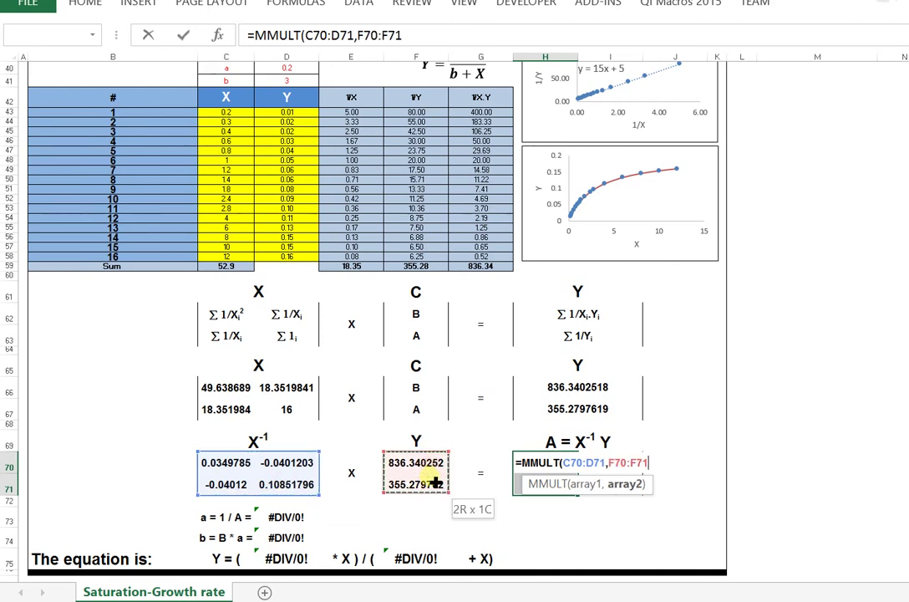
{"action": "key", "text": "ctrl+shift+Return"}
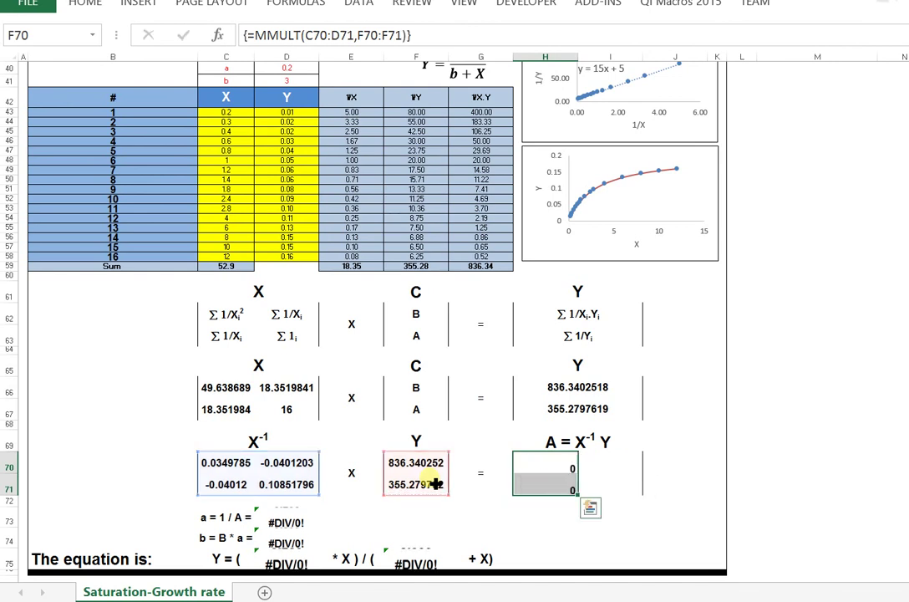
{"action": "left_click", "coordinate": [700, 521]}
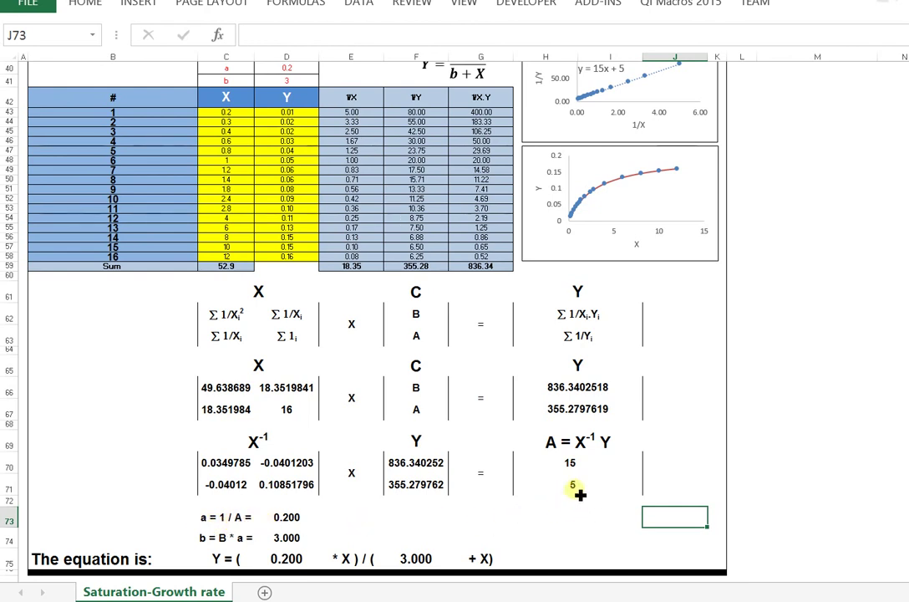
{"action": "double_click", "coordinate": [285, 519]}
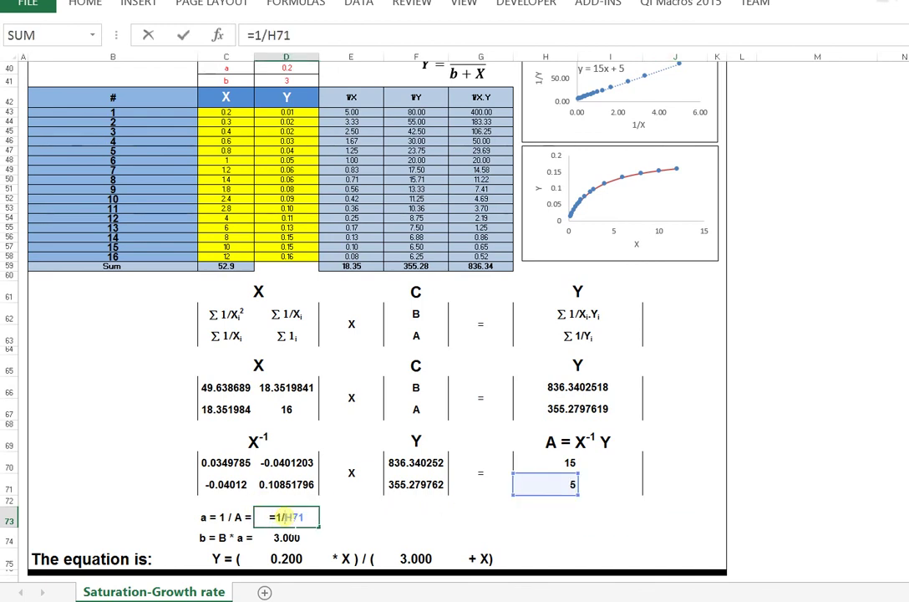
{"action": "key", "text": "Escape"}
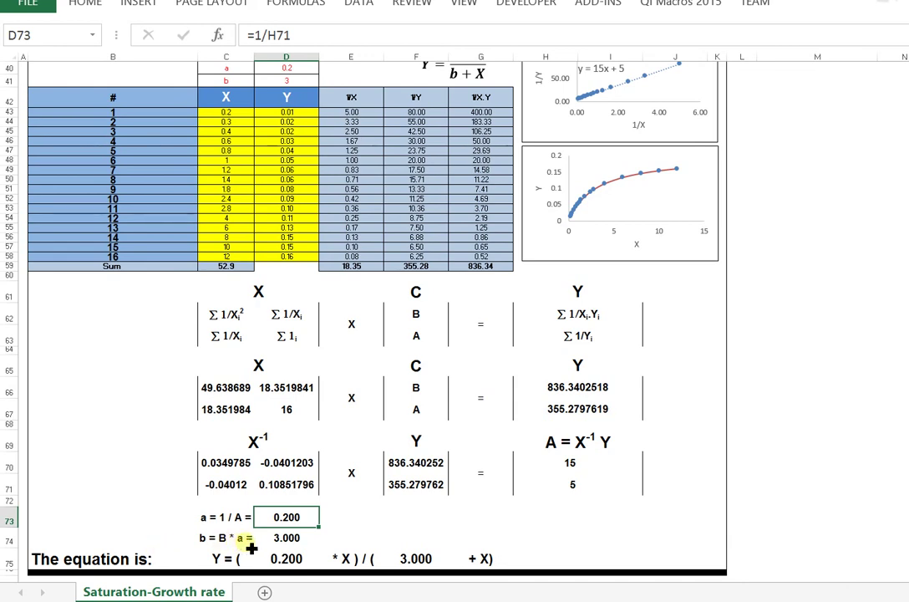
{"action": "double_click", "coordinate": [288, 540]}
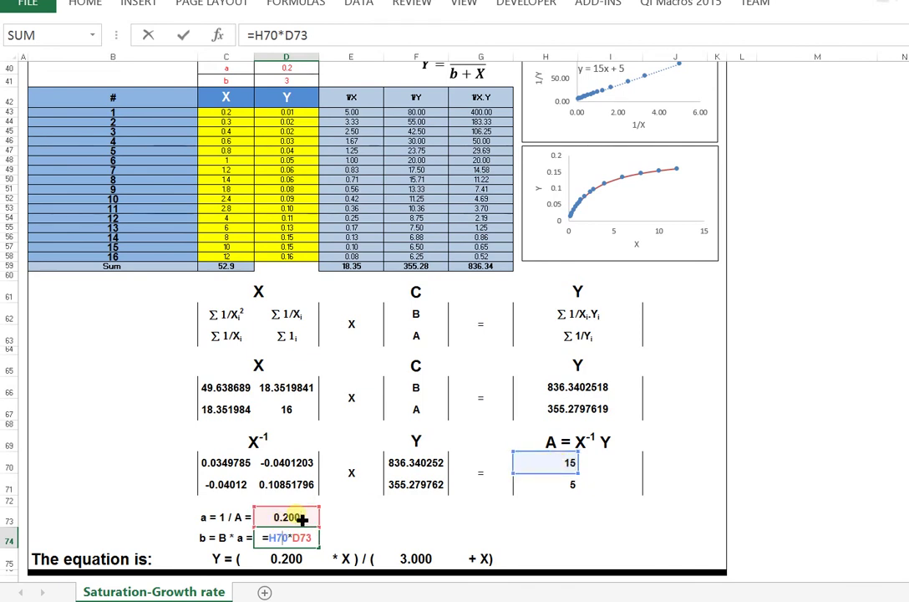
{"action": "key", "text": "Return"}
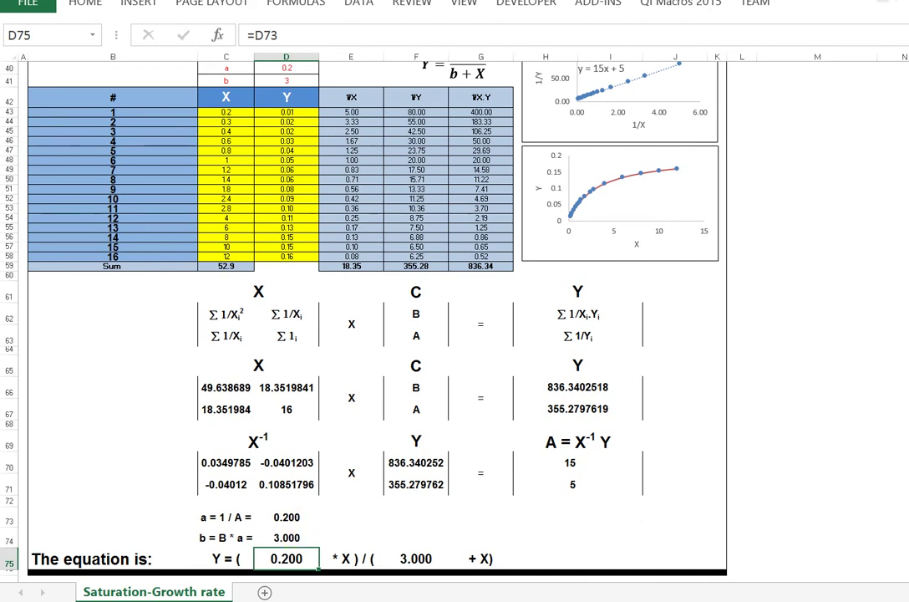
Enlarge the font of the a and b labels and their values 0.2 and 3 in C40:D41.
{"action": "scroll", "coordinate": [437, 122], "scroll_direction": "up", "scroll_amount": 1}
{"action": "scroll", "coordinate": [438, 122], "scroll_direction": "up", "scroll_amount": 1}
{"action": "scroll", "coordinate": [438, 122], "scroll_direction": "down", "scroll_amount": 2}
{"action": "left_click_drag", "start_coordinate": [224, 70], "coordinate": [284, 81]}
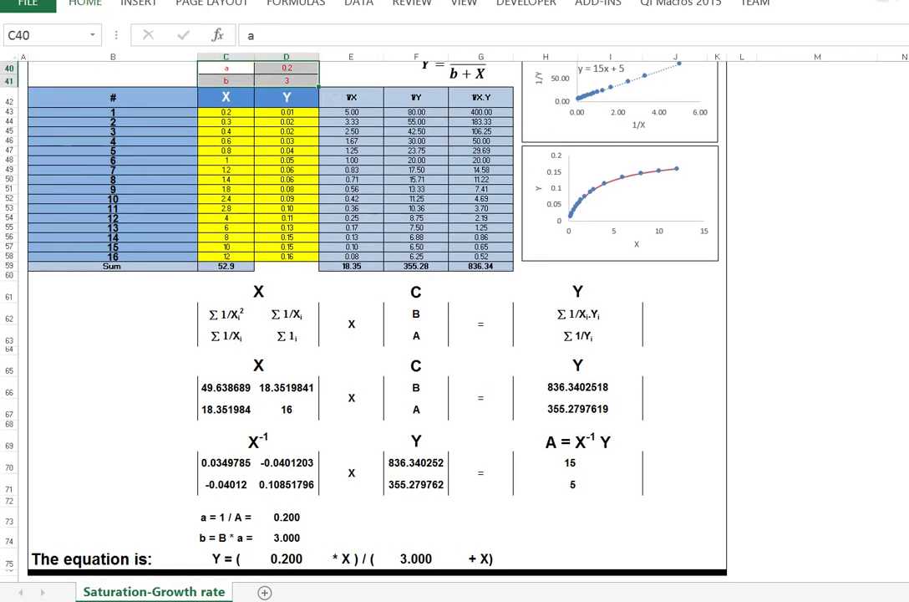
{"action": "left_click", "coordinate": [84, 2]}
{"action": "left_click", "coordinate": [263, 34]}
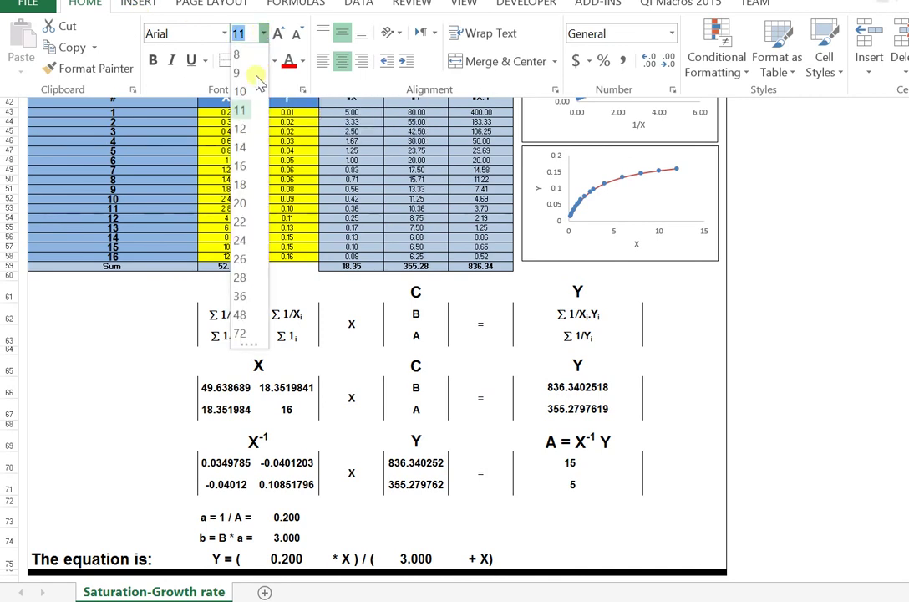
{"action": "left_click", "coordinate": [247, 169]}
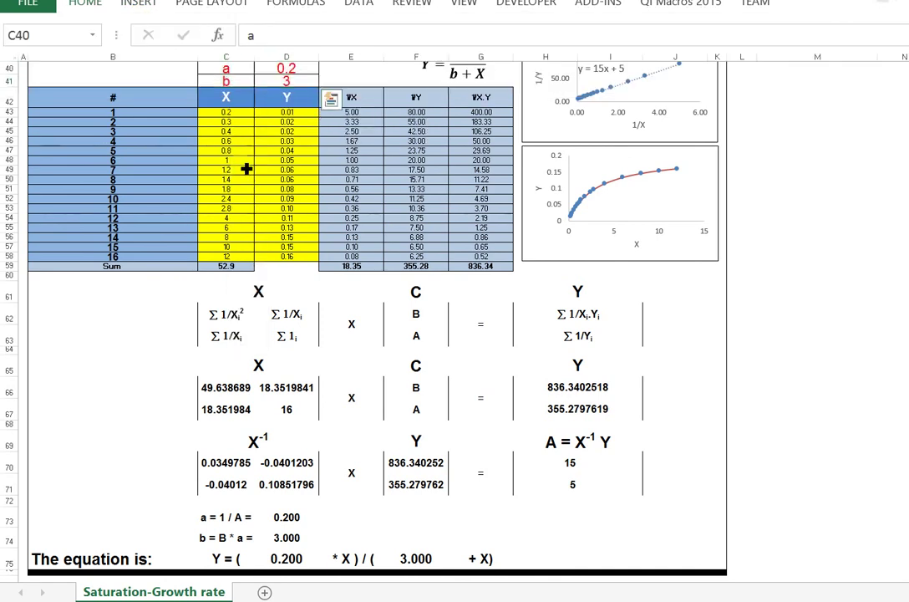
{"action": "left_click", "coordinate": [851, 320]}
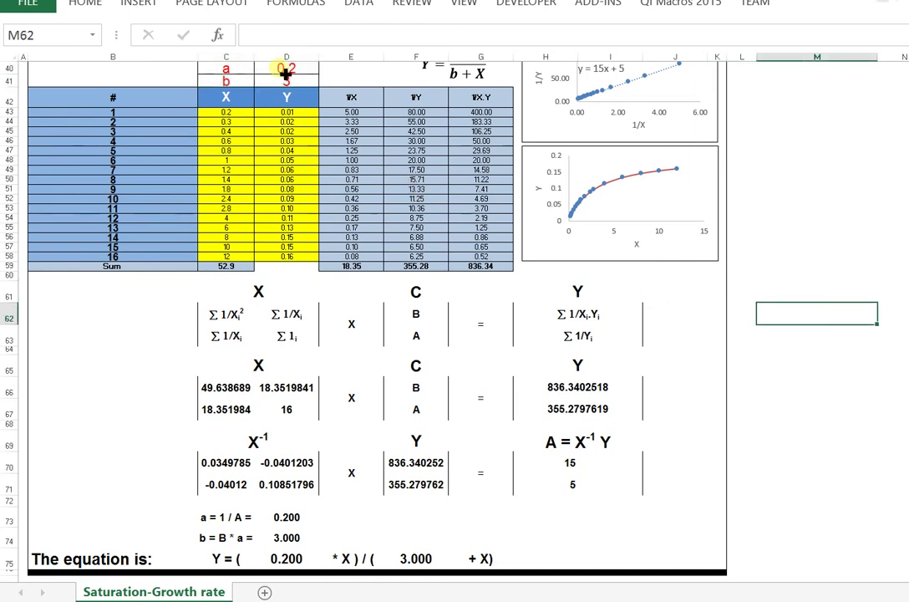
{"action": "left_click", "coordinate": [285, 70]}
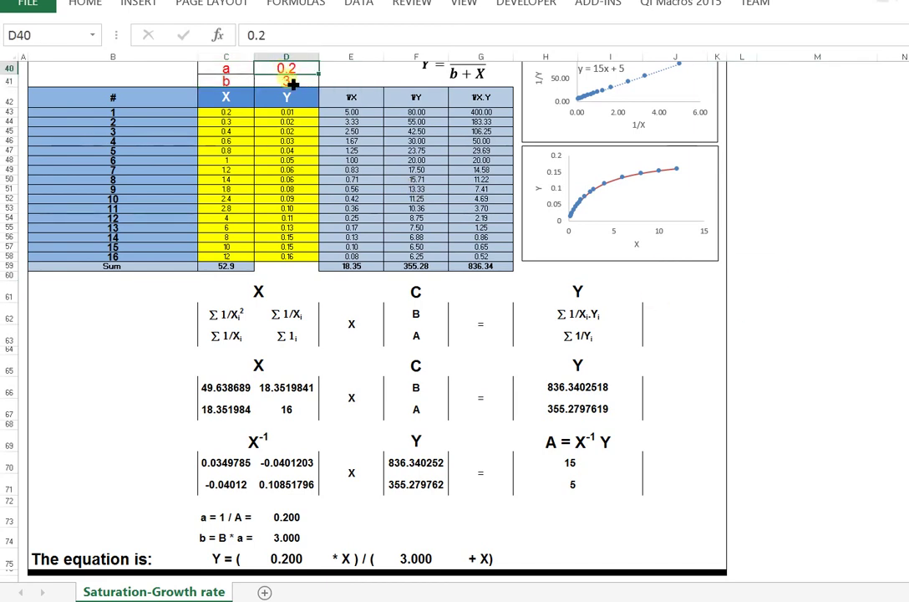
Set a to 3 and b to 5, so the fit recovers Y = 3.000X/(5.000 + X).
{"action": "type", "text": "3"}
{"action": "key", "text": "Return"}
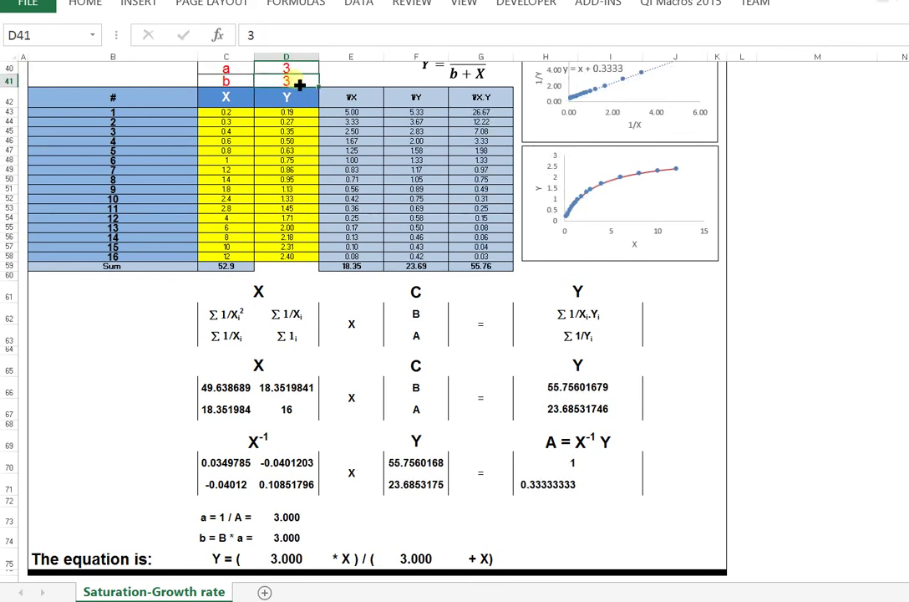
{"action": "type", "text": "5"}
{"action": "key", "text": "Return"}
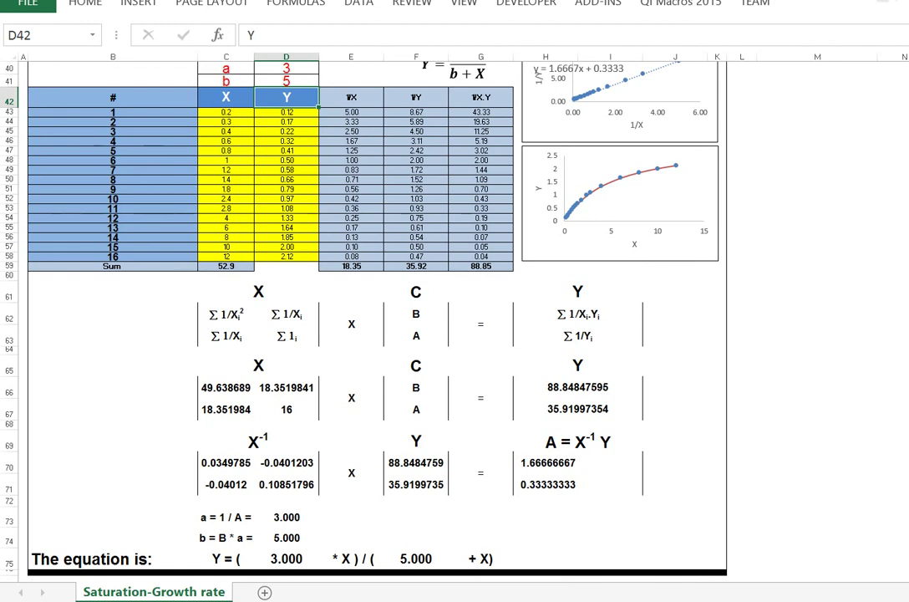
{"action": "scroll", "coordinate": [376, 317], "scroll_direction": "up", "scroll_amount": 1}
{"action": "scroll", "coordinate": [376, 318], "scroll_direction": "up", "scroll_amount": 1}
{"action": "scroll", "coordinate": [376, 317], "scroll_direction": "up", "scroll_amount": 1}
{"action": "scroll", "coordinate": [376, 318], "scroll_direction": "up", "scroll_amount": 1}
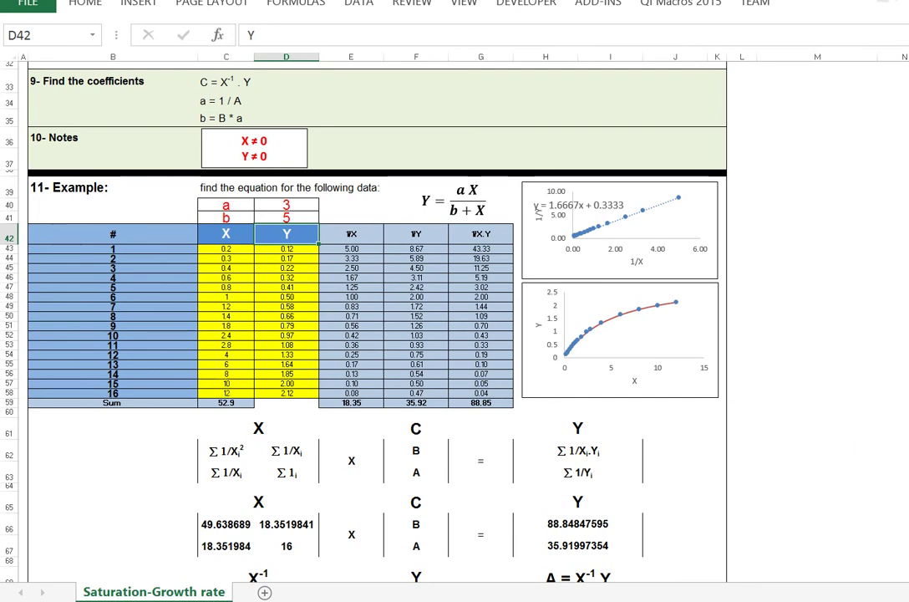
Scroll up to the top of the sheet showing the title and sections 1 through 8.
{"action": "scroll", "coordinate": [376, 318], "scroll_direction": "up", "scroll_amount": 10}
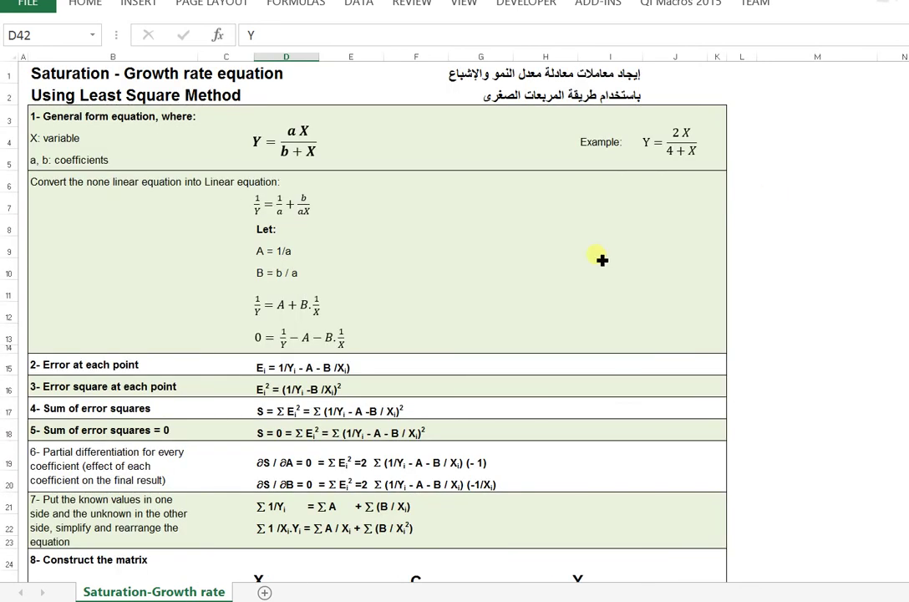